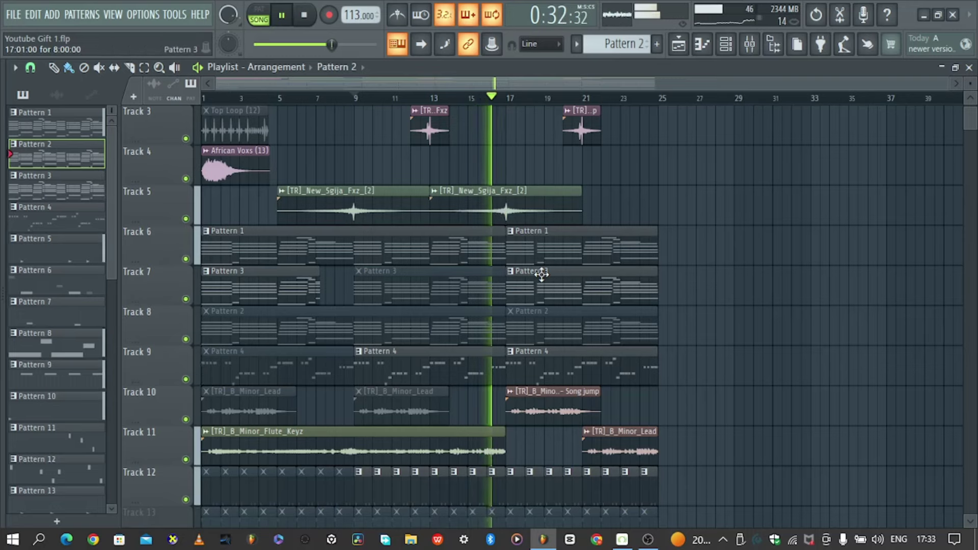
Stop the Song-mode playback of Youtube Gift 1.flp around bar 9 and scroll back to Track 1
scroll(542, 275, down, 1)
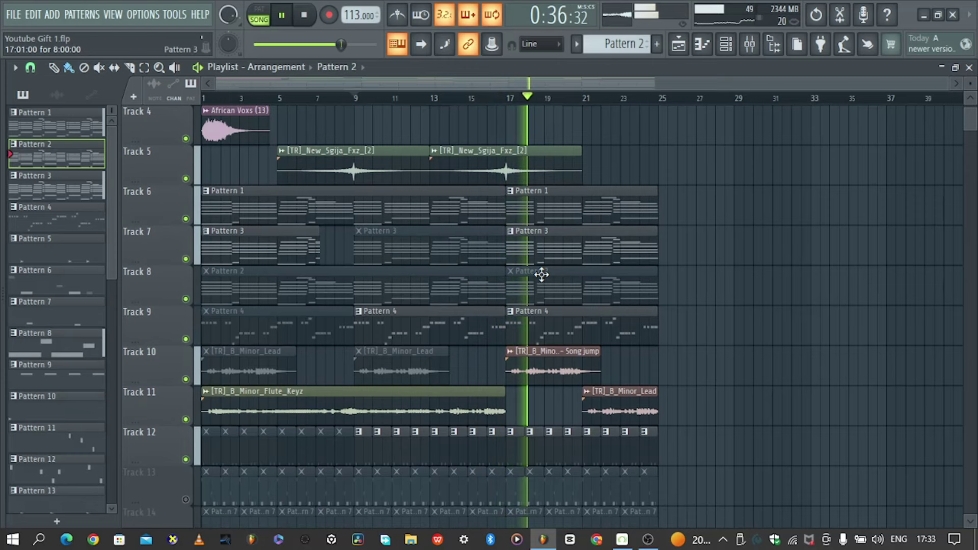
key(space)
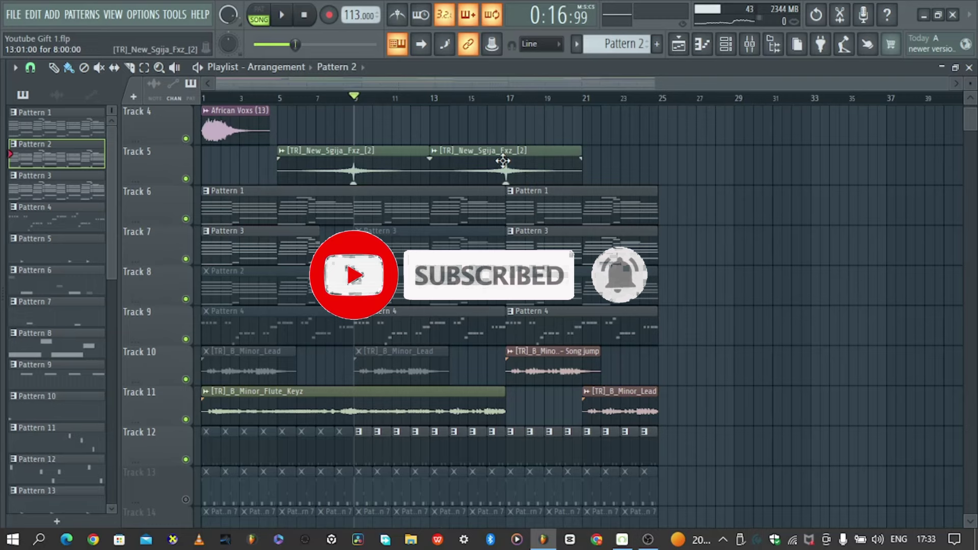
scroll(486, 330, up, 3)
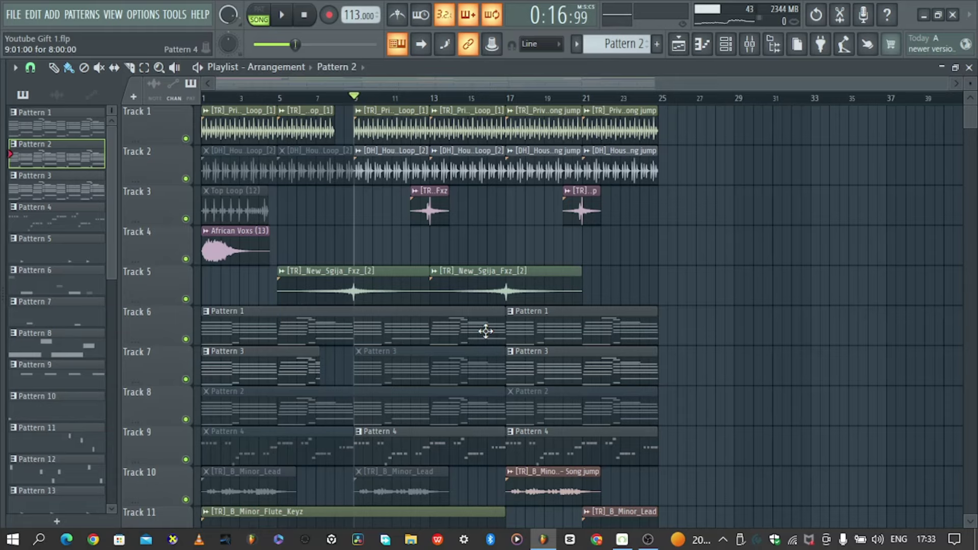
Play Pattern 1's L Lizard chords alone in PAT mode from the piano roll
double_click(265, 332)
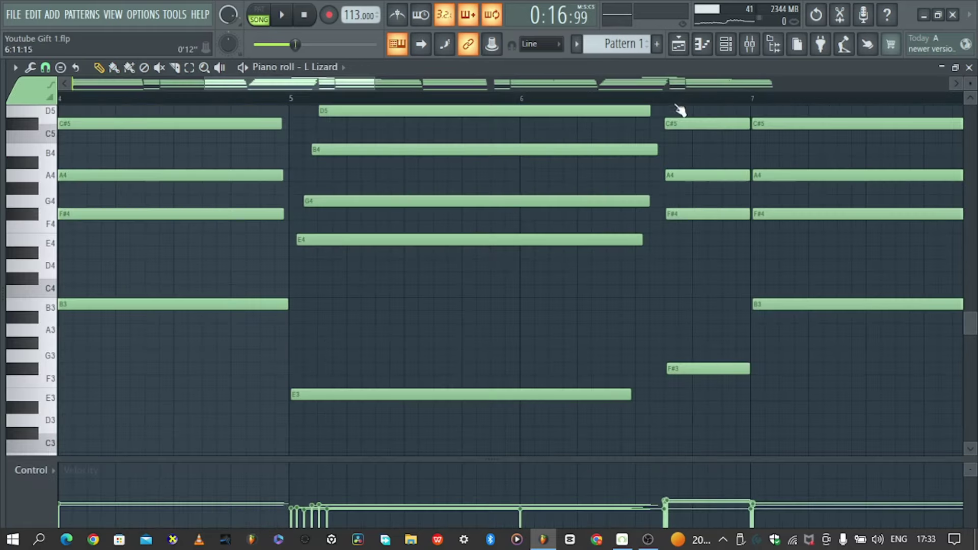
scroll(686, 105, down, 2)
click(726, 44)
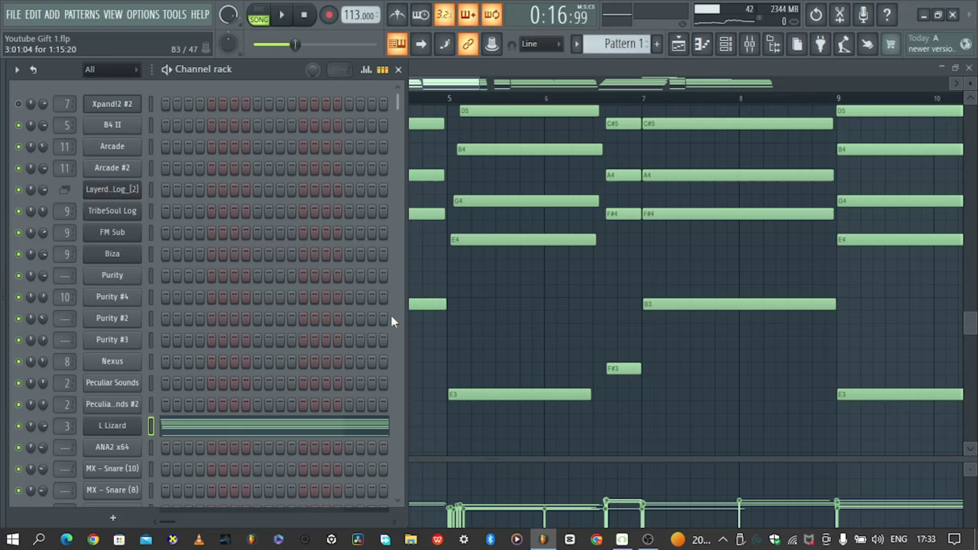
click(273, 429)
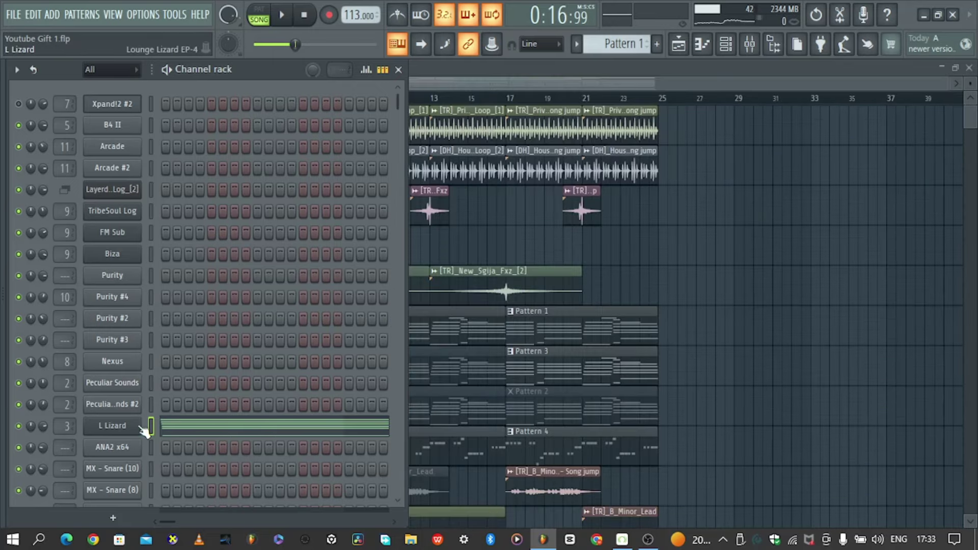
click(219, 433)
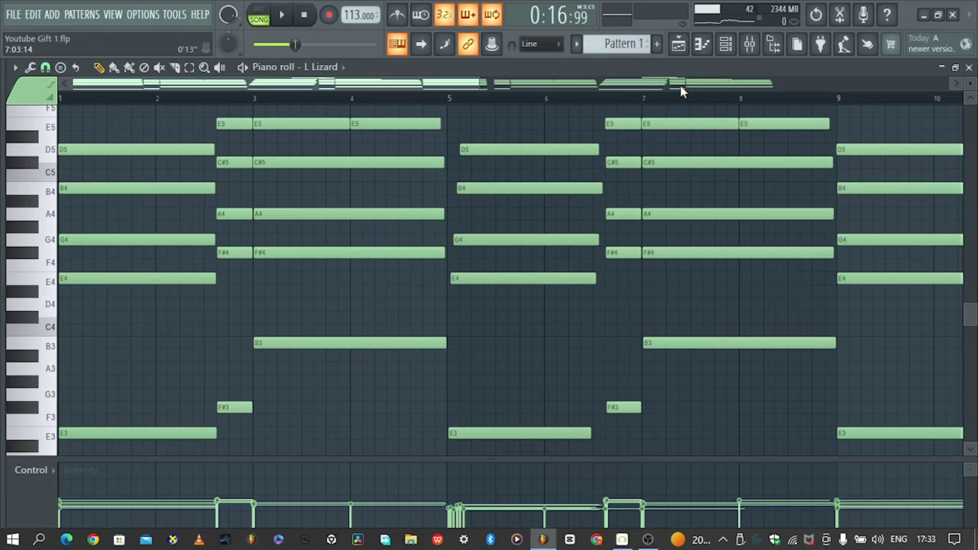
click(259, 11)
click(282, 15)
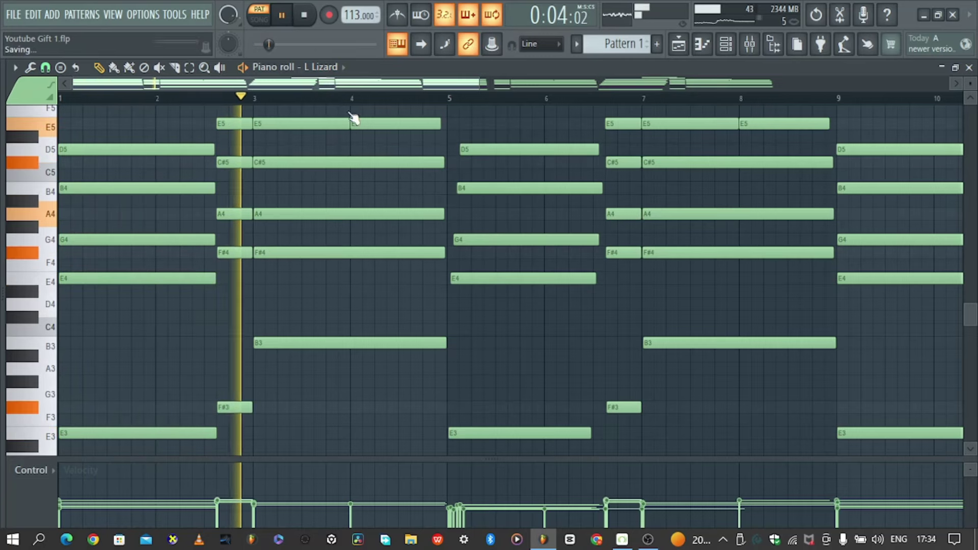
Show the L Lizard mixer insert, then return to the Playlist and stop playback
click(751, 45)
scroll(387, 196, up, 3)
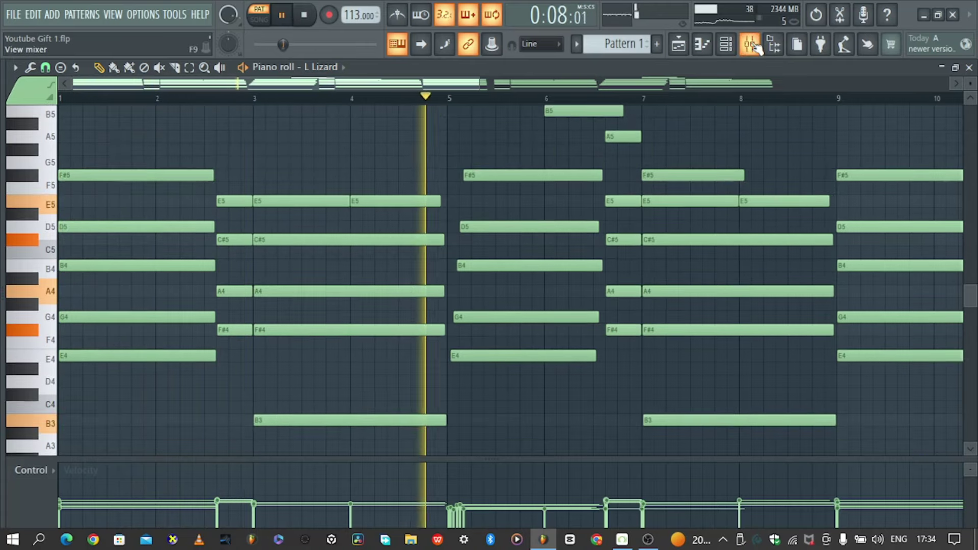
click(163, 304)
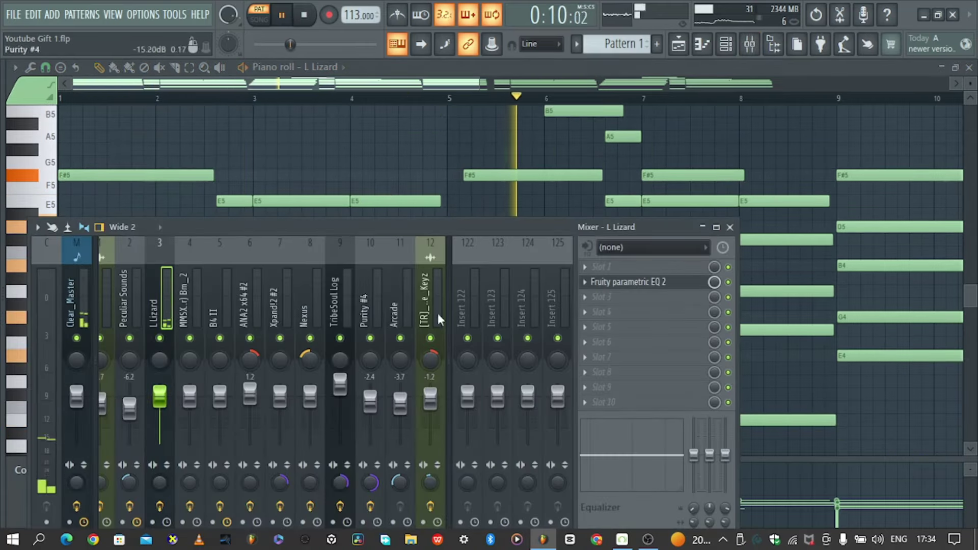
click(680, 47)
key(space)
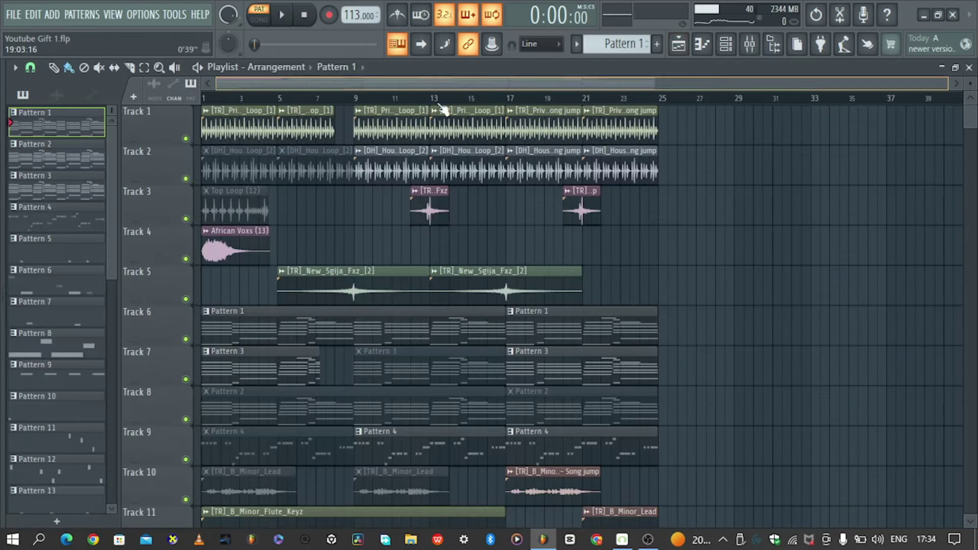
Solo Track 7, unmute Tracks 8 and 6, and glance at Track 6's Pattern 1
right_click(186, 379)
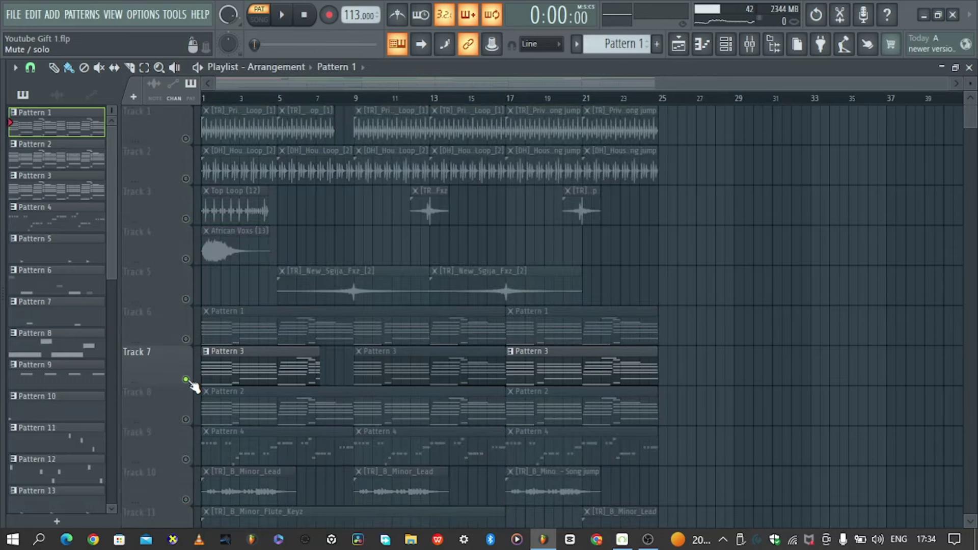
click(187, 419)
click(186, 339)
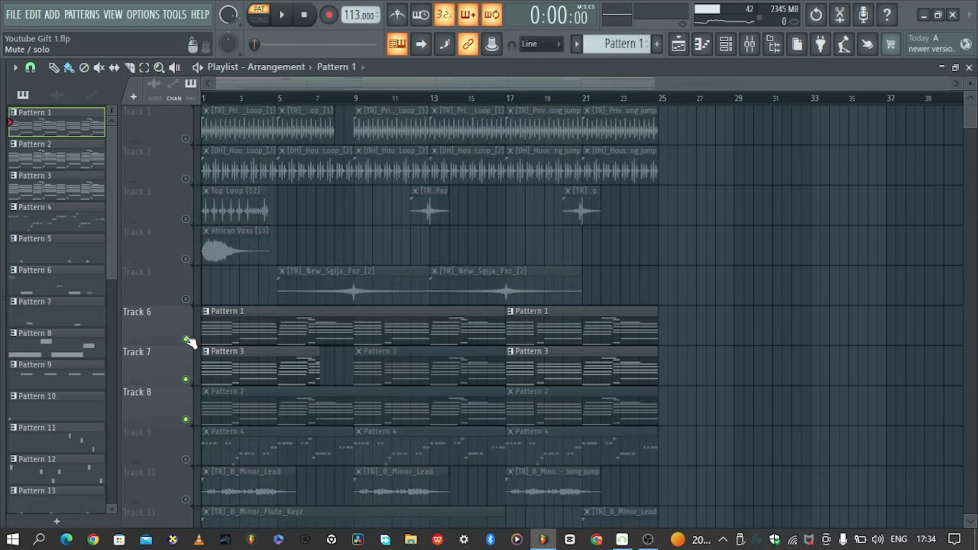
double_click(245, 330)
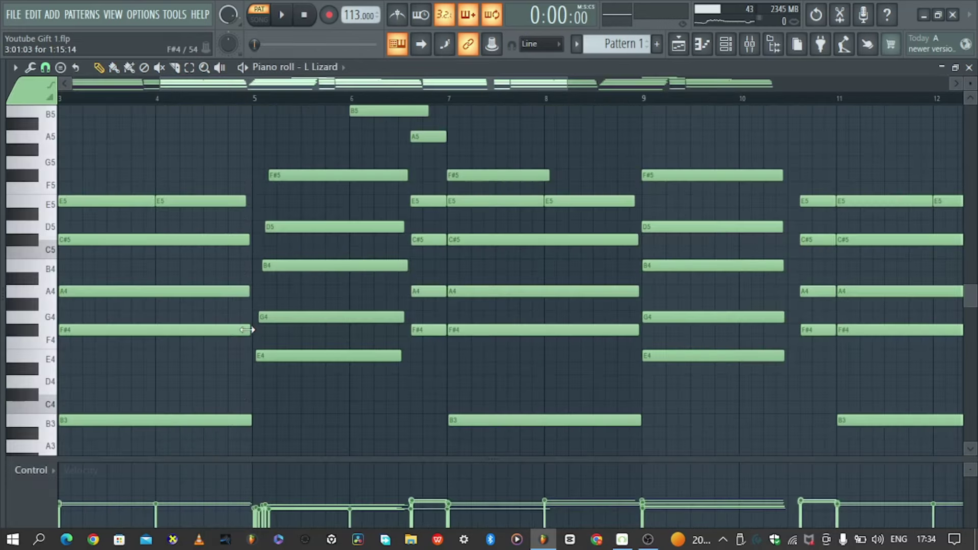
click(730, 48)
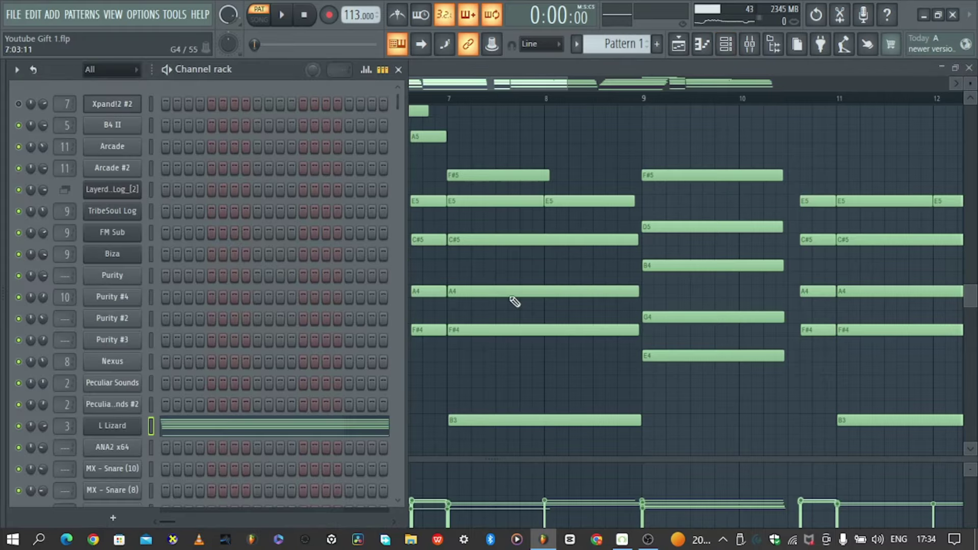
click(679, 45)
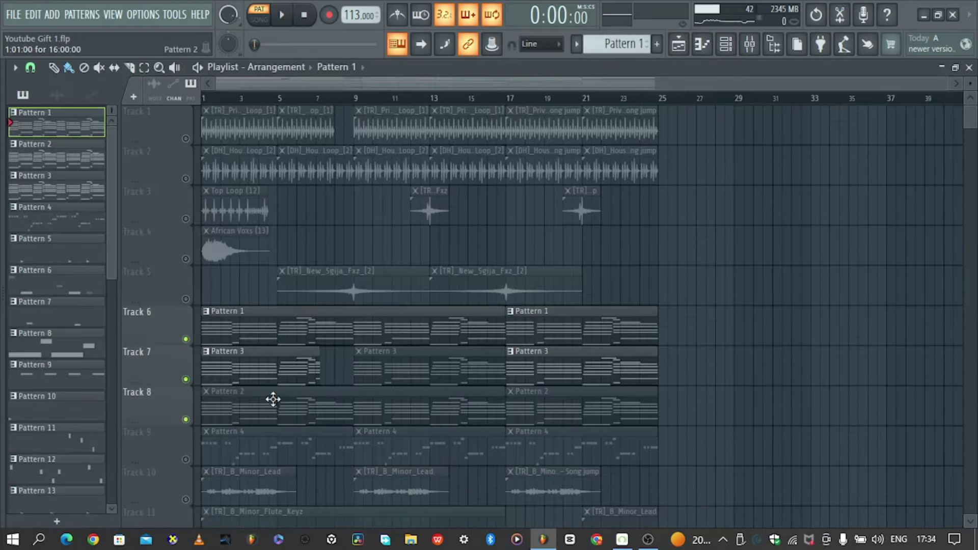
Play Track 7's Pattern 3 (Peculiar Sounds #2), then stop it from the Playlist
double_click(275, 368)
click(724, 49)
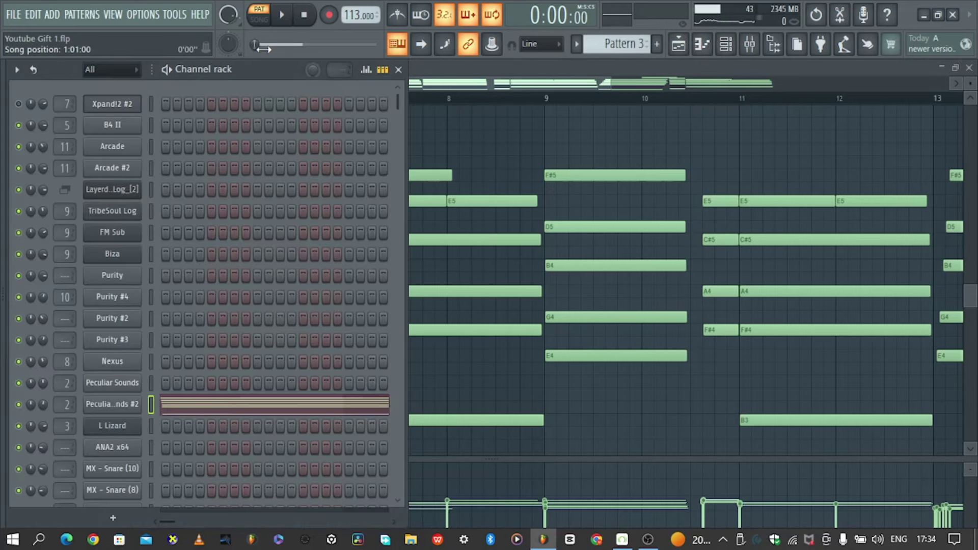
key(space)
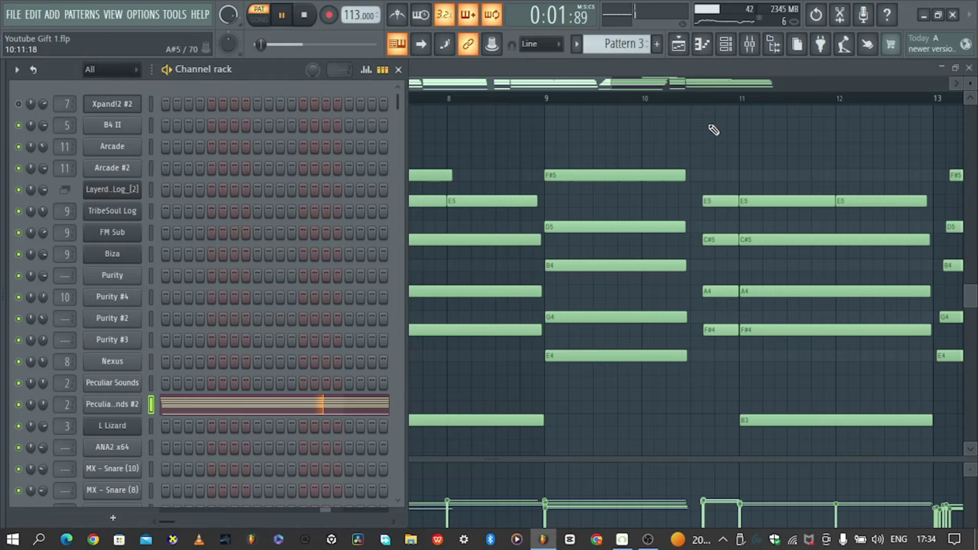
click(679, 44)
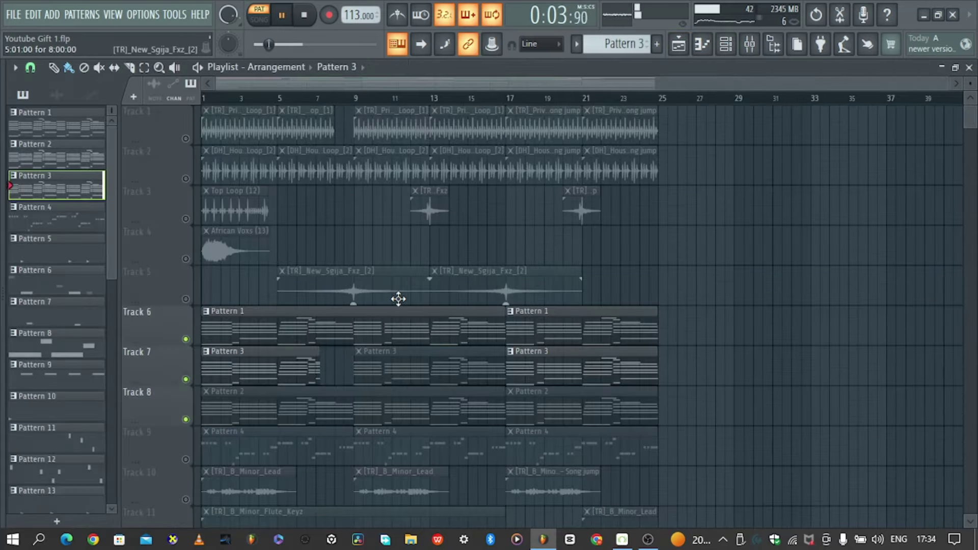
scroll(398, 299, down, 3)
scroll(398, 300, up, 3)
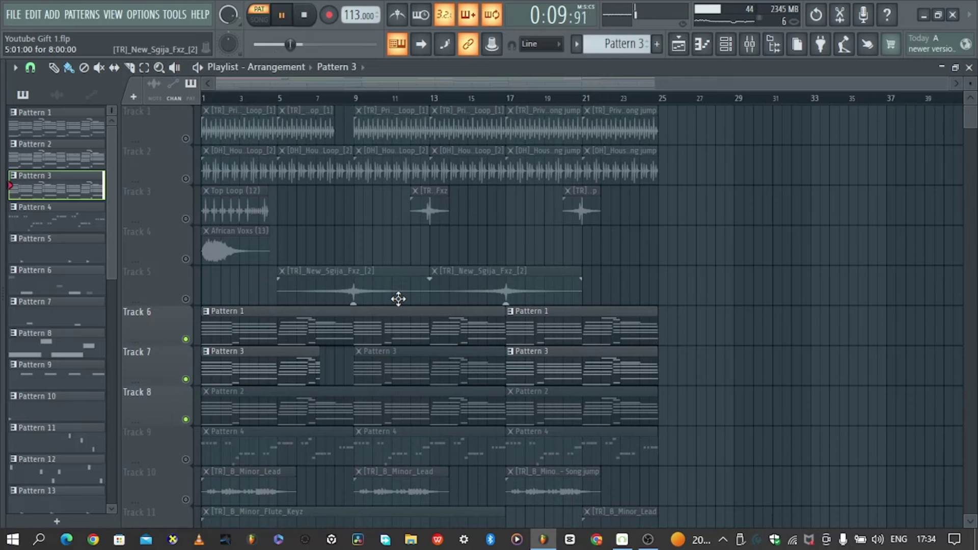
key(space)
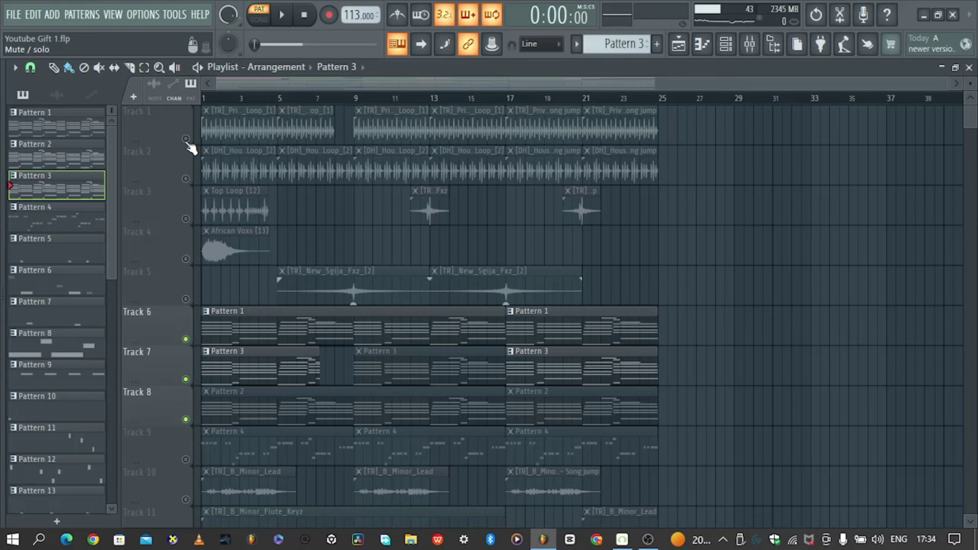
Solo Track 7 and unmute Tracks 6, 1 and 2, checking the [TR]_Private_Loop_[1] clip
right_click(187, 380)
click(186, 340)
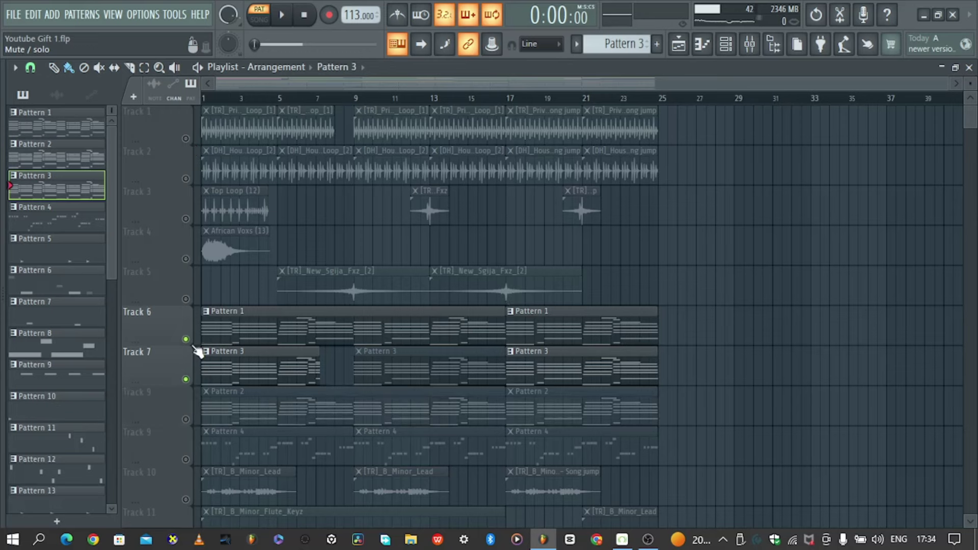
click(186, 139)
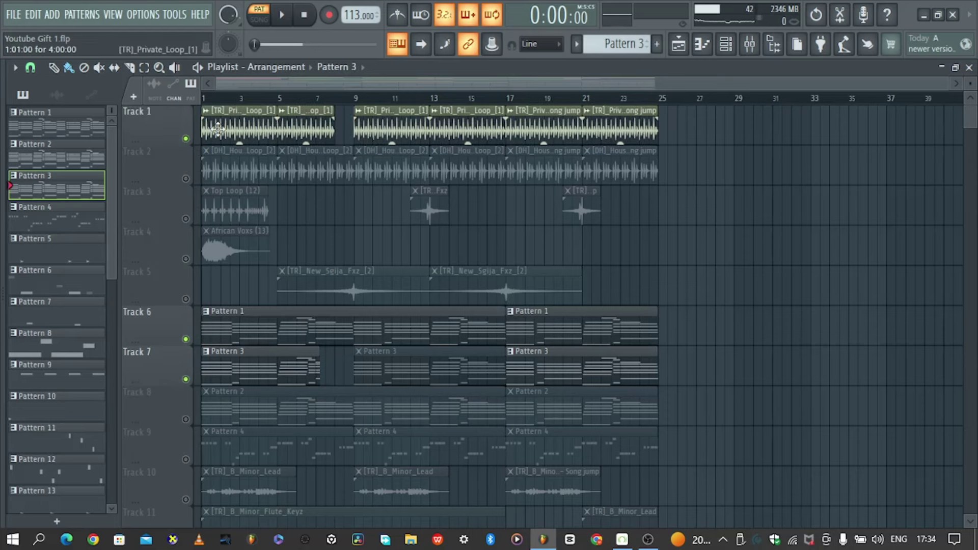
double_click(242, 111)
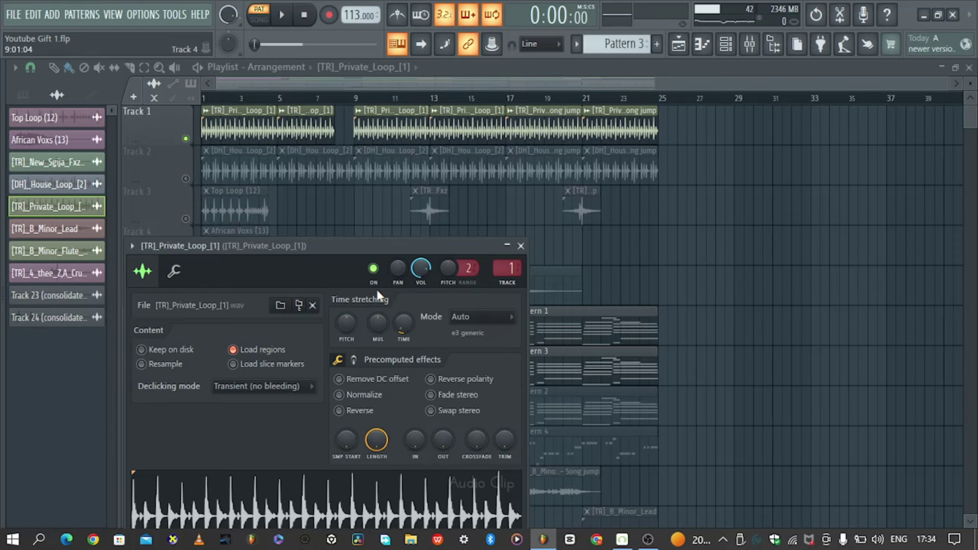
click(197, 175)
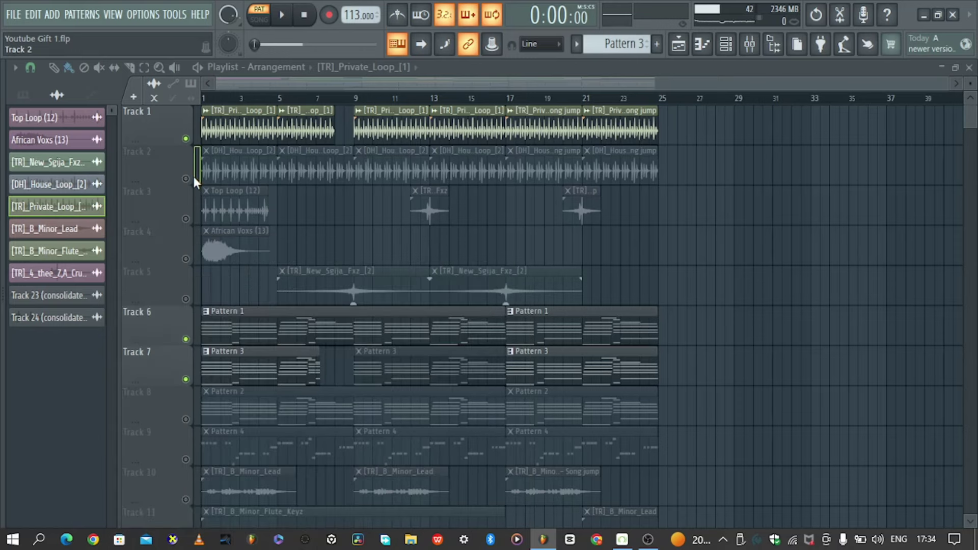
click(187, 179)
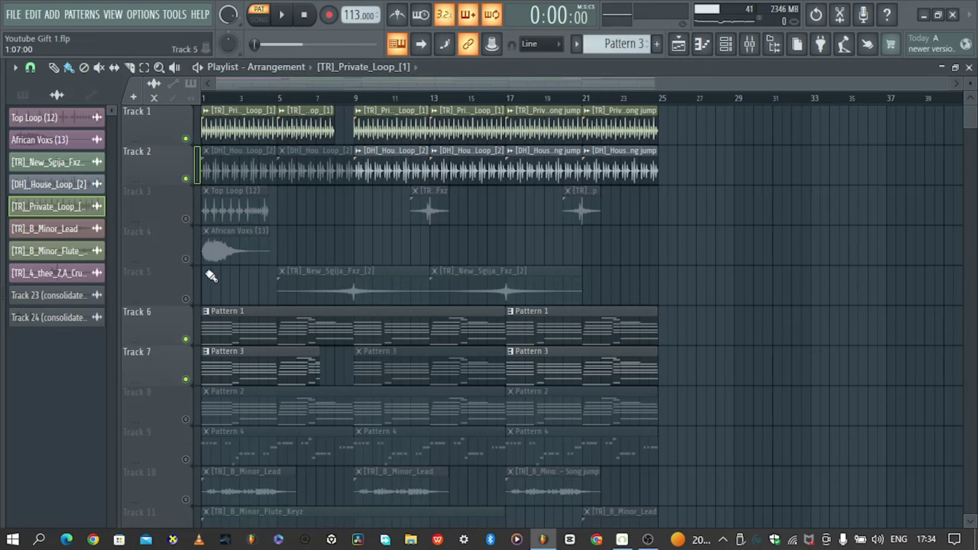
Play these four tracks through the arrangement in SONG mode, then stop
click(261, 21)
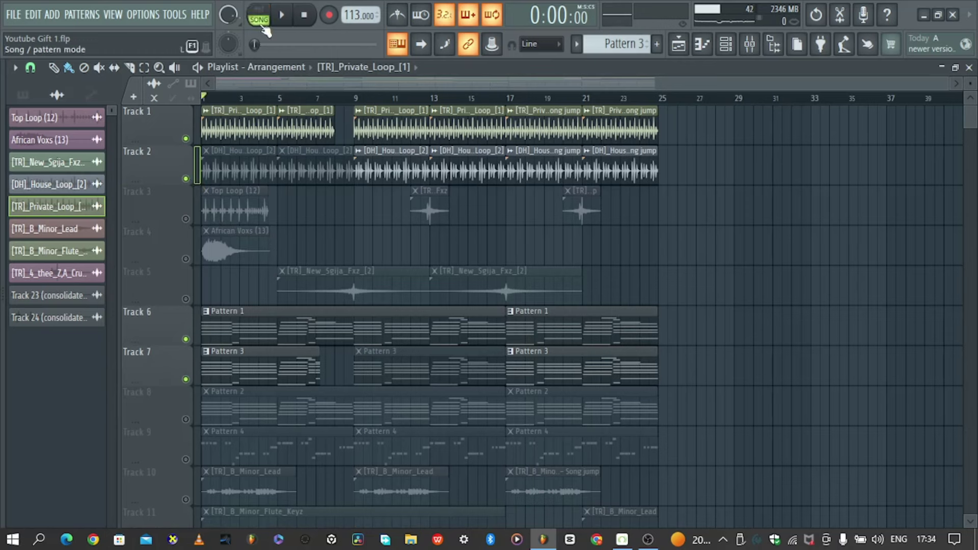
key(space)
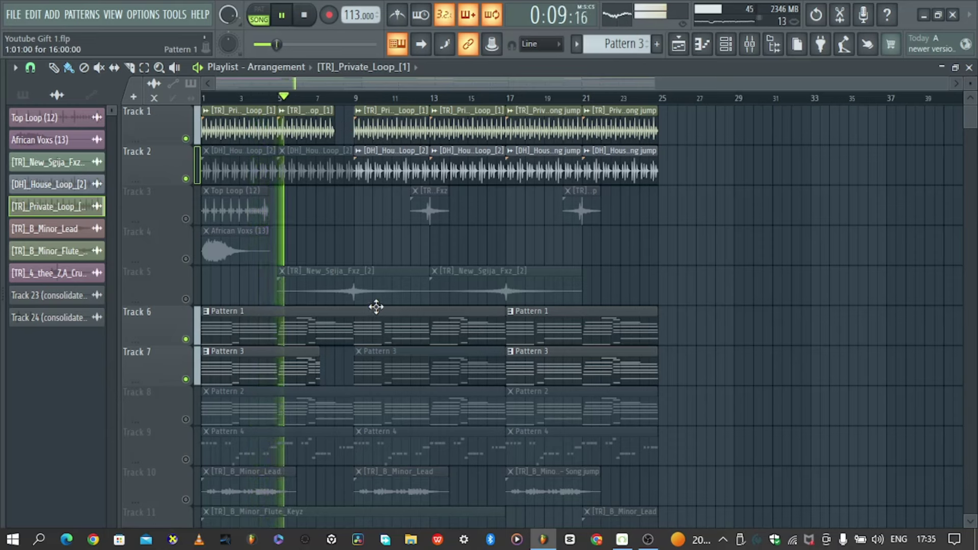
key(space)
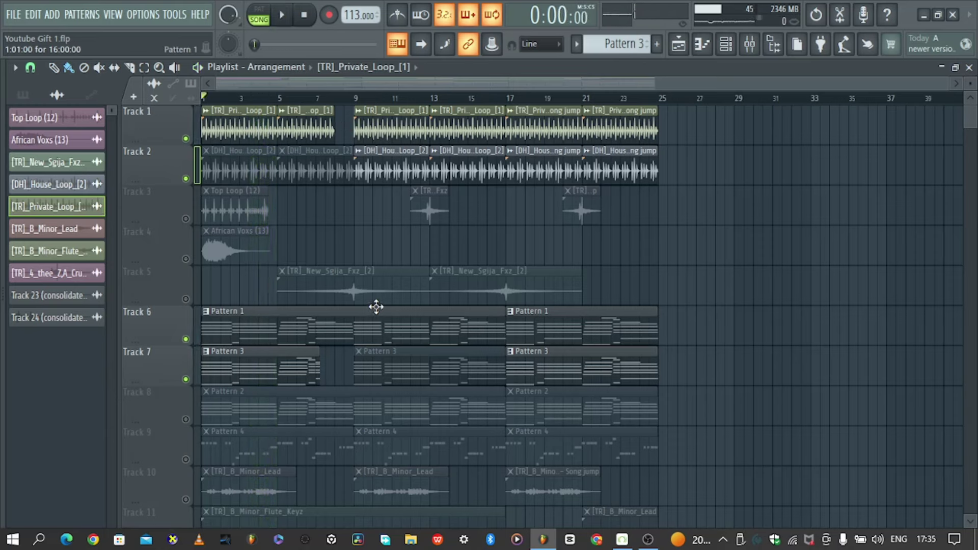
Unmute Tracks 3, 8, 9 and 4, and check the African Voxs (13) clip settings
click(186, 219)
scroll(232, 339, down, 1)
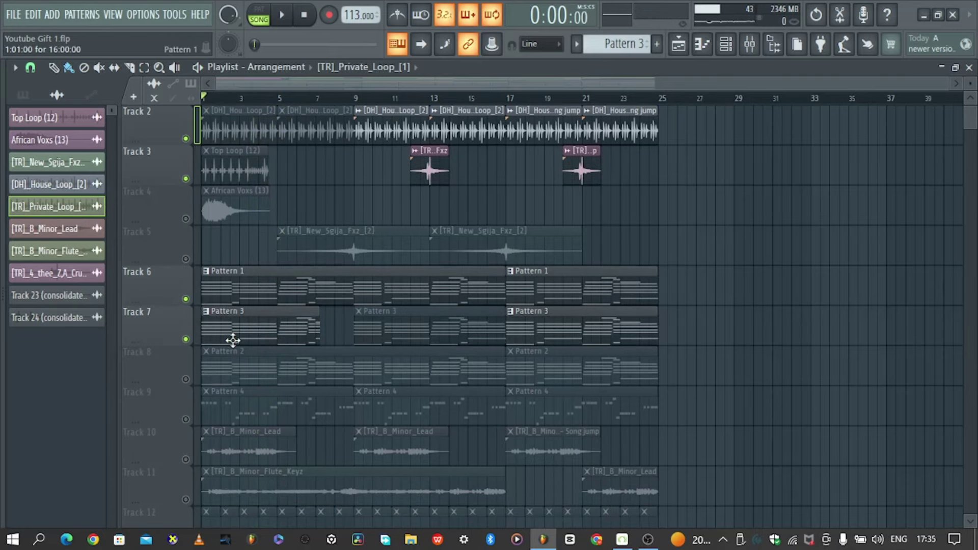
click(186, 380)
scroll(194, 385, down, 1)
click(186, 380)
scroll(193, 385, down, 1)
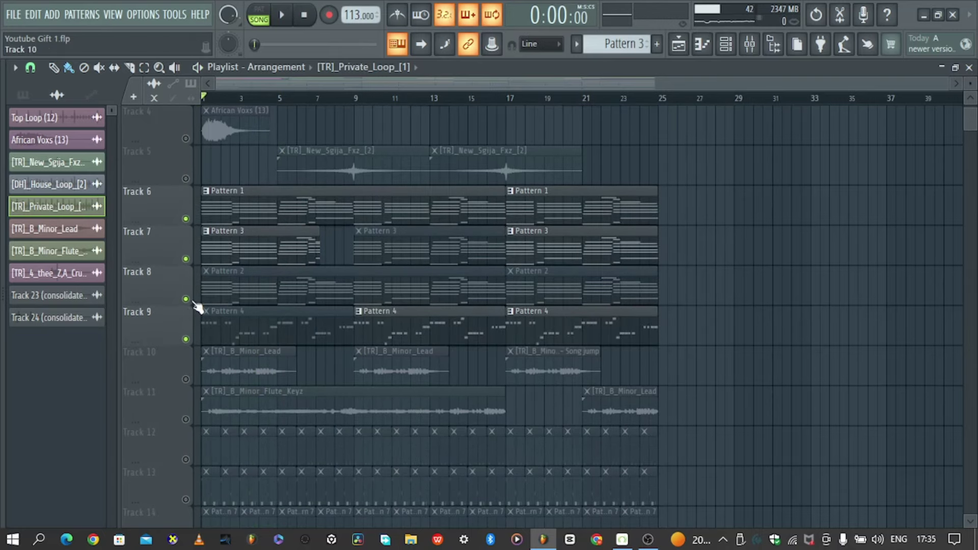
click(186, 139)
double_click(235, 130)
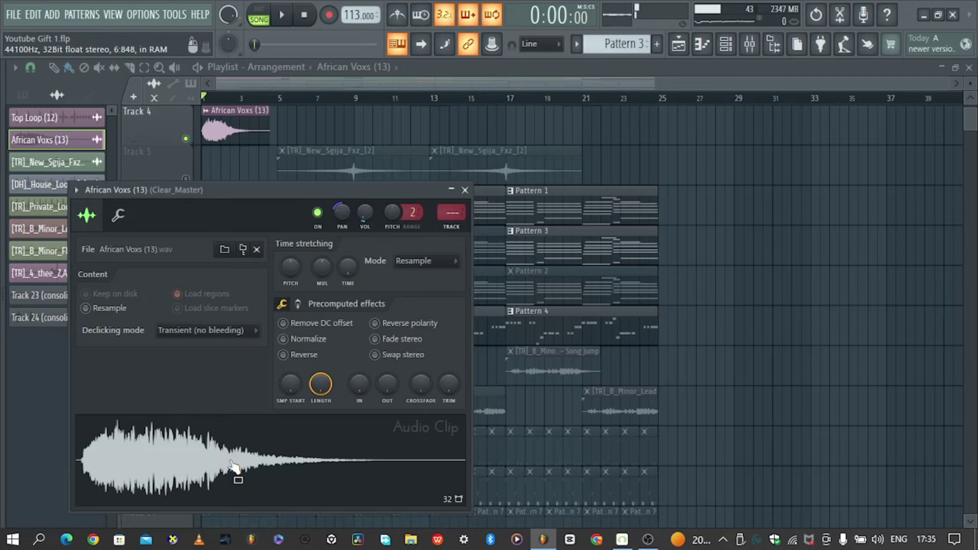
click(175, 162)
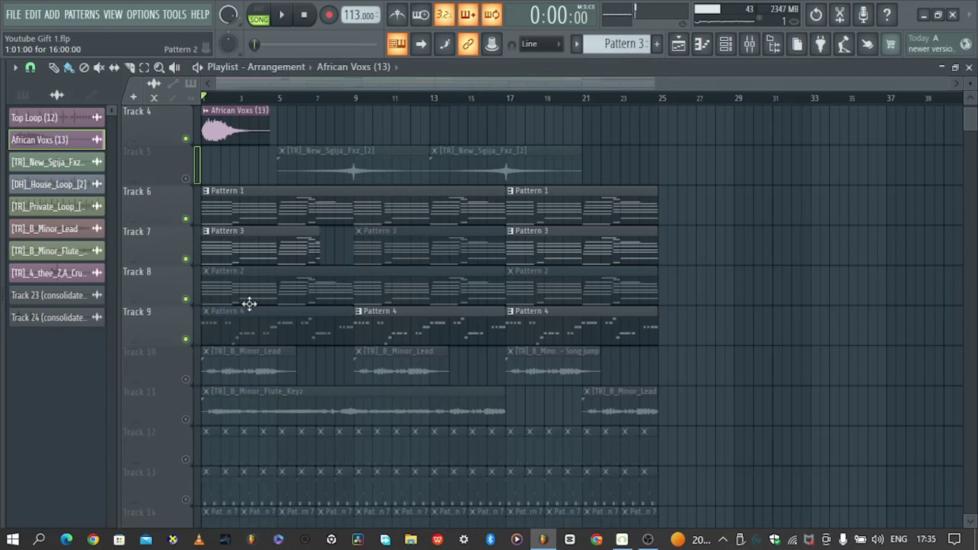
Unmute Tracks 11, 10, 12 and 13 further down the Playlist
scroll(248, 304, down, 3)
scroll(249, 304, down, 1)
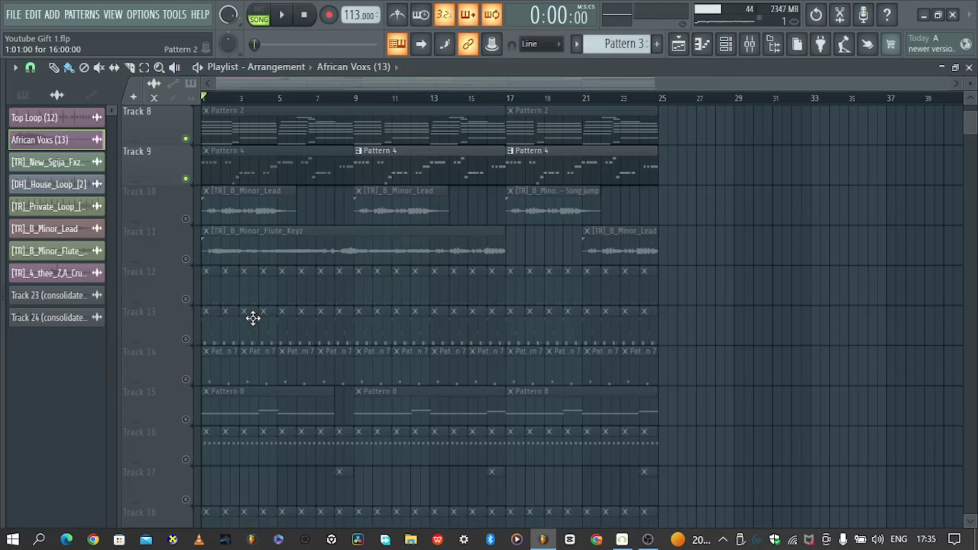
scroll(204, 382, up, 2)
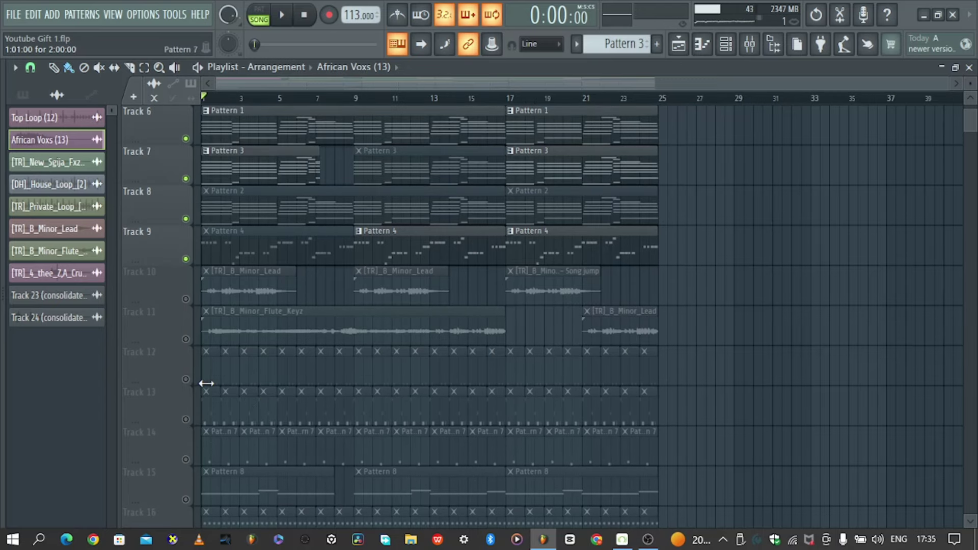
click(187, 340)
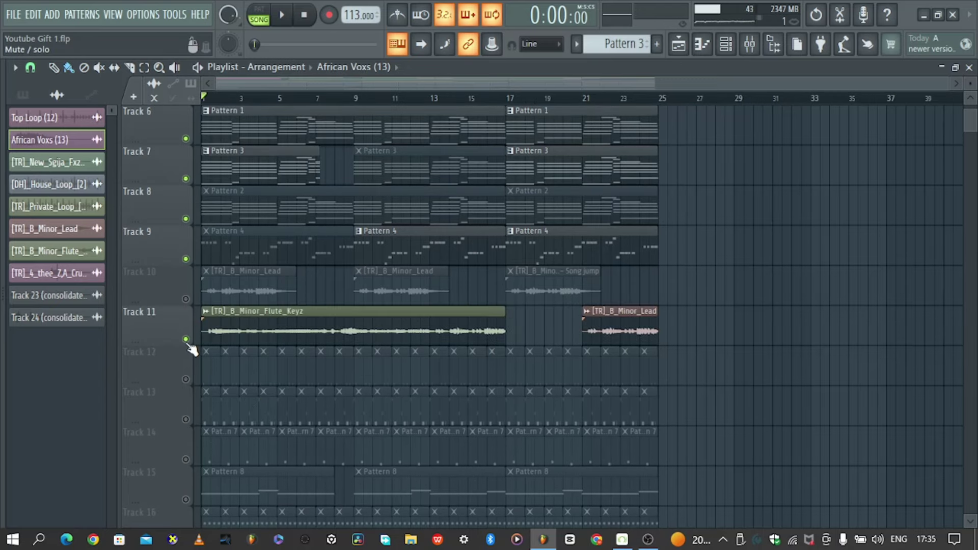
click(186, 300)
scroll(198, 386, down, 1)
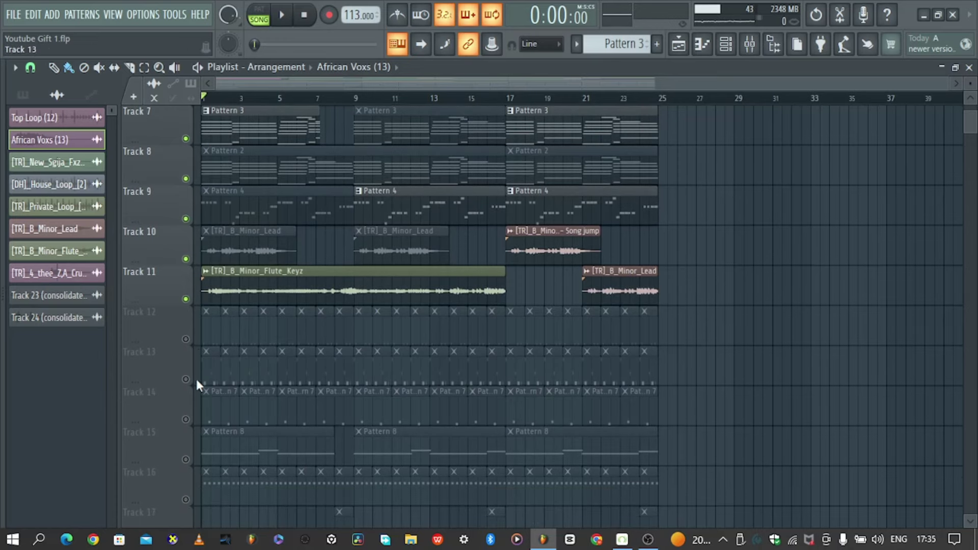
click(187, 340)
click(186, 380)
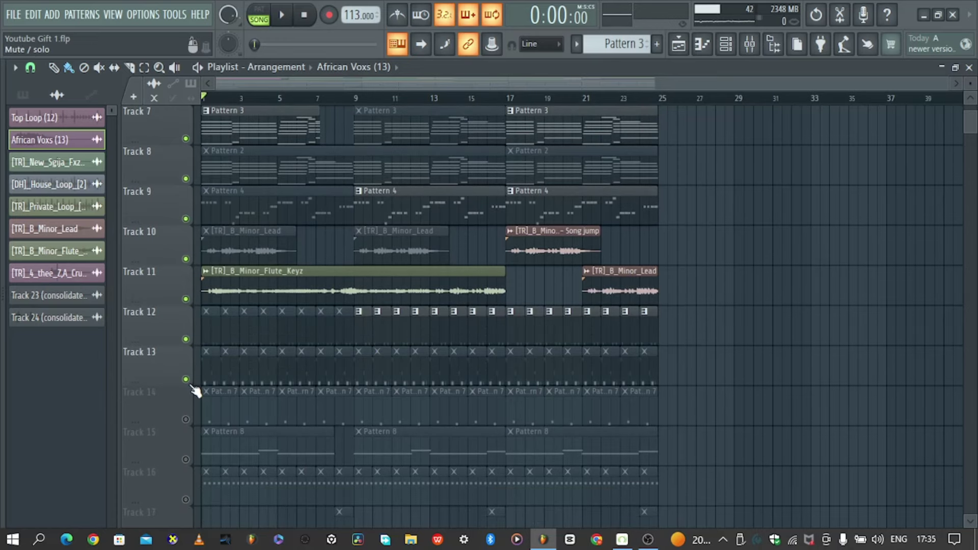
scroll(196, 391, up, 3)
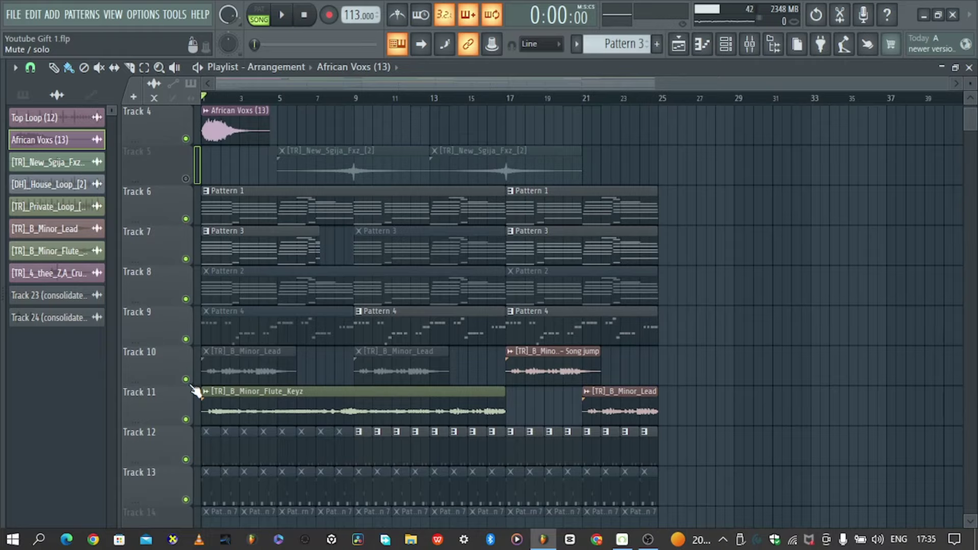
scroll(196, 392, down, 10)
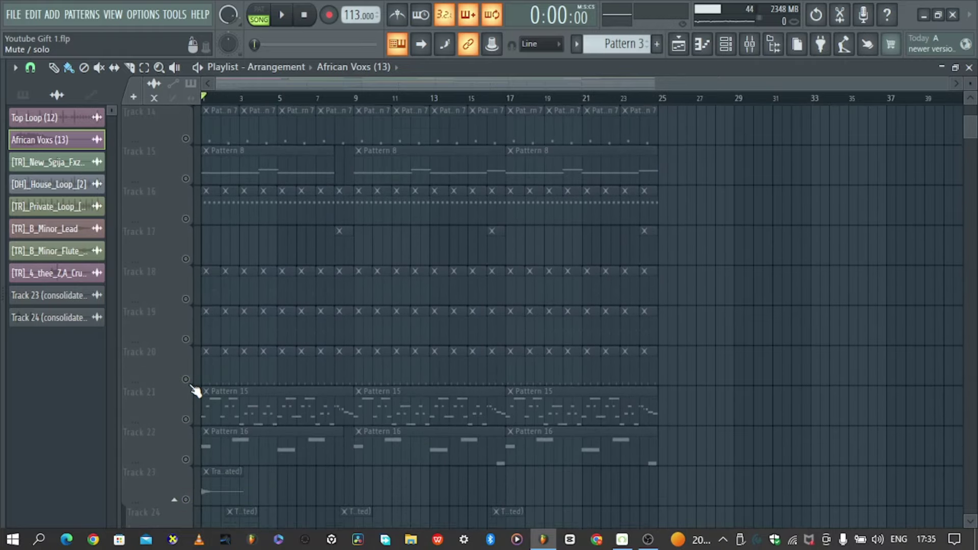
scroll(196, 390, down, 2)
Play Pattern 15 alone in PAT mode, view the Purity #4 instrument, then stop
double_click(224, 336)
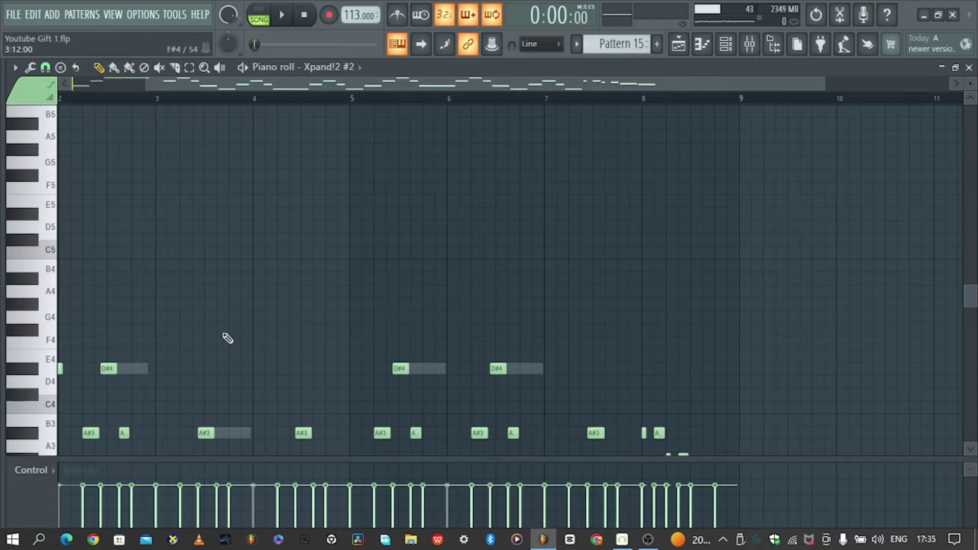
click(259, 14)
key(space)
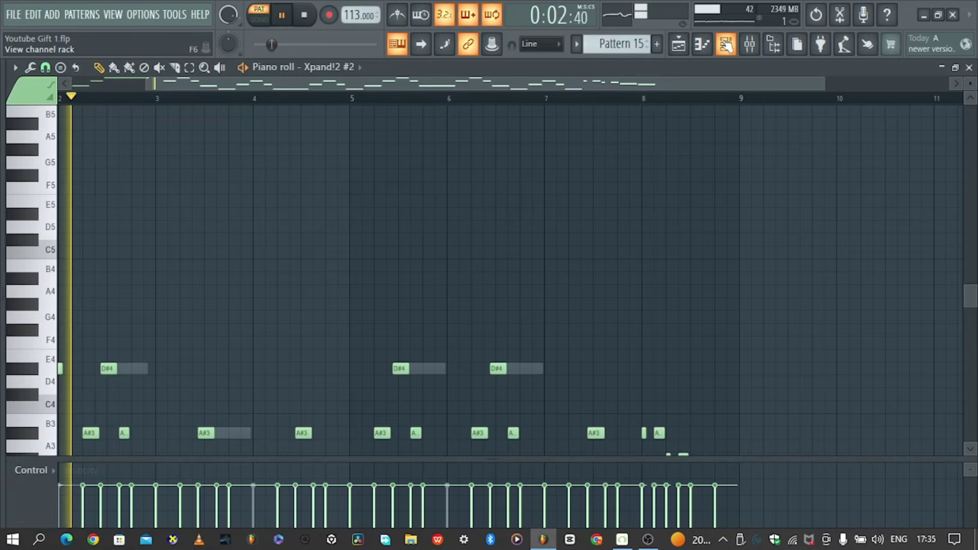
click(727, 45)
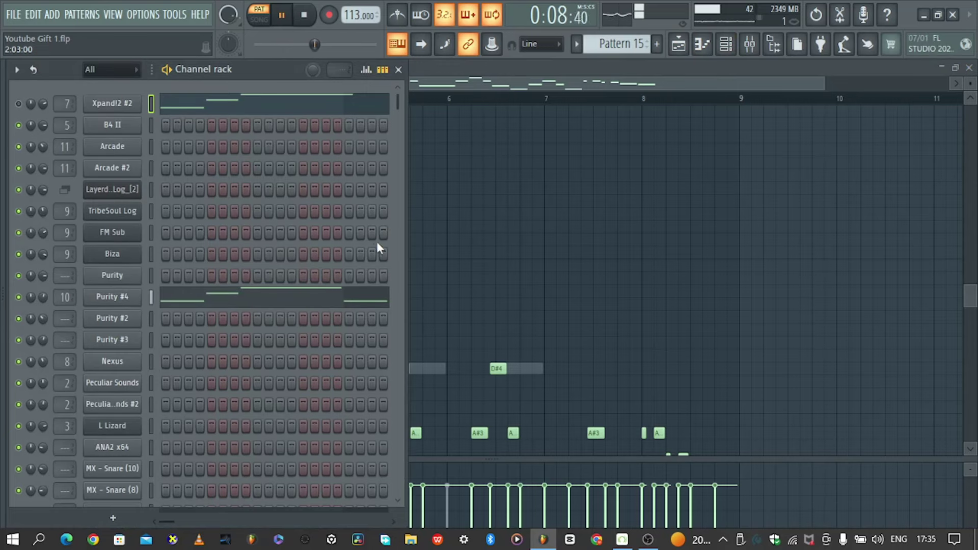
click(137, 301)
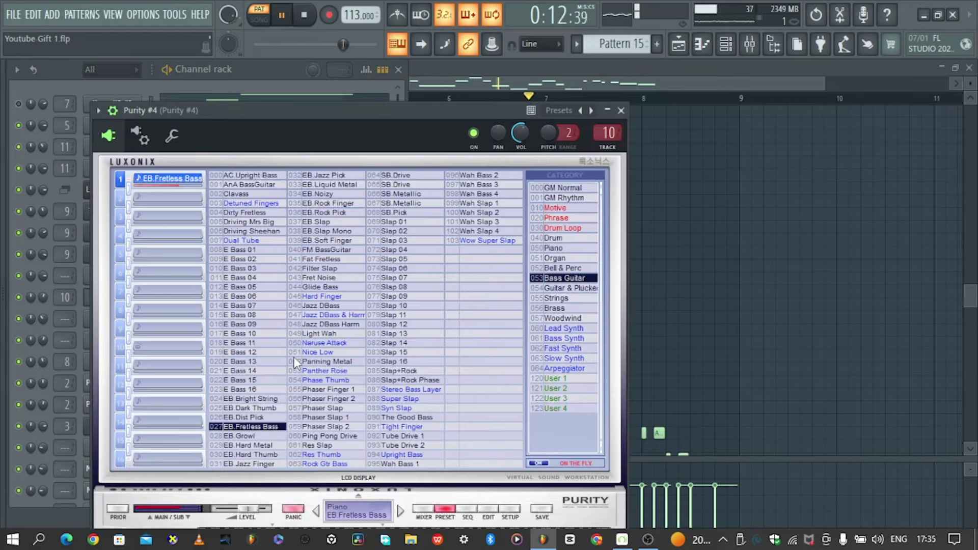
click(679, 45)
key(space)
Return to song mode and play Pattern 15's clip from bar 7, then stop and rewind
key(l)
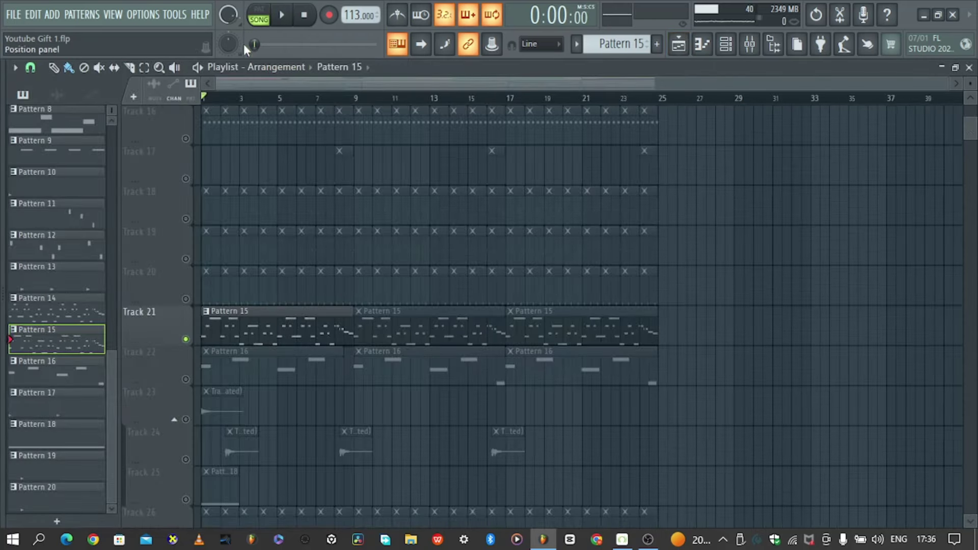
double_click(245, 334)
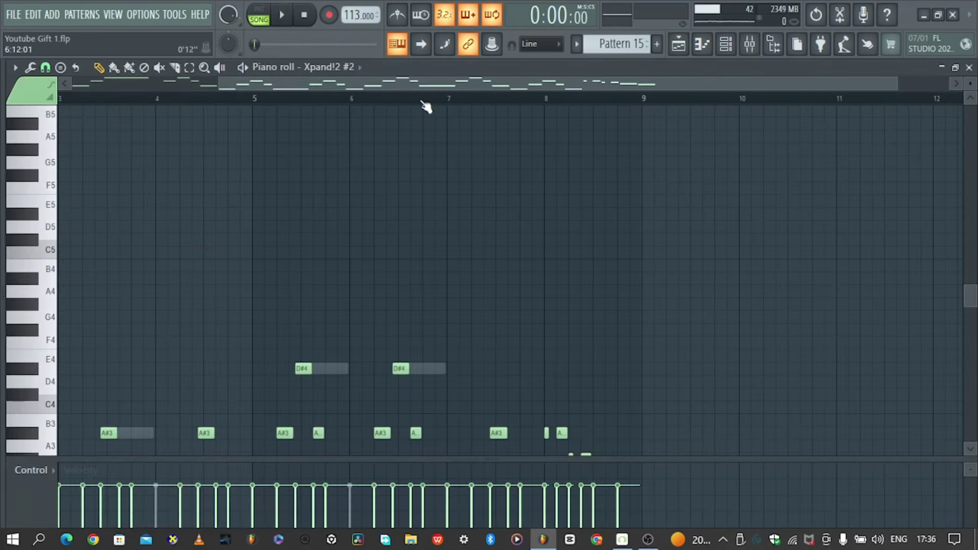
click(458, 103)
key(space)
scroll(490, 177, down, 3)
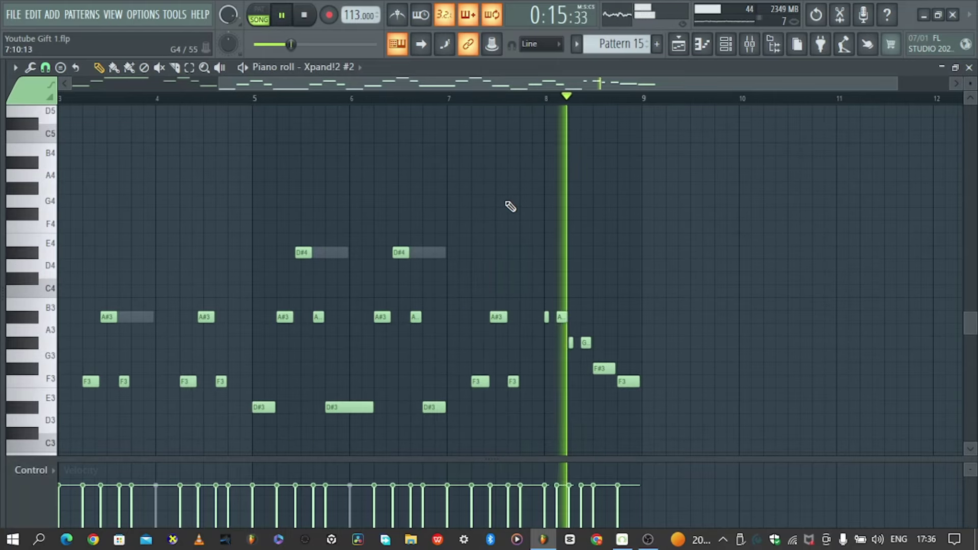
click(304, 15)
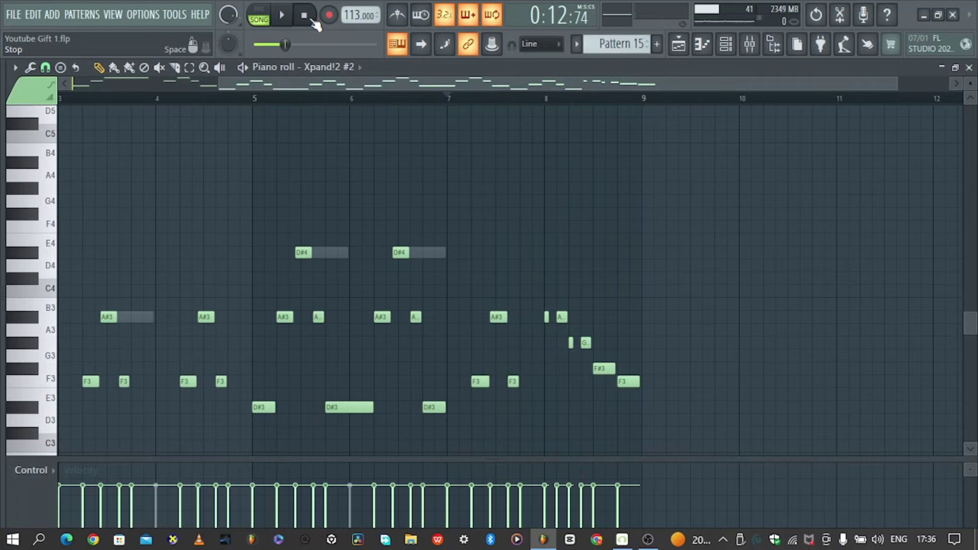
click(305, 15)
Briefly play and stop the full song arrangement
click(679, 45)
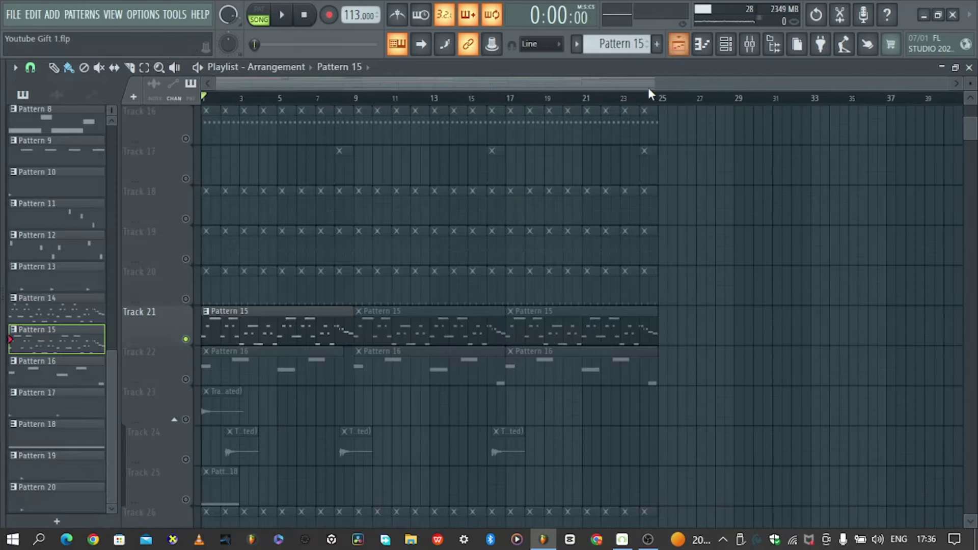
key(space)
scroll(323, 303, down, 3)
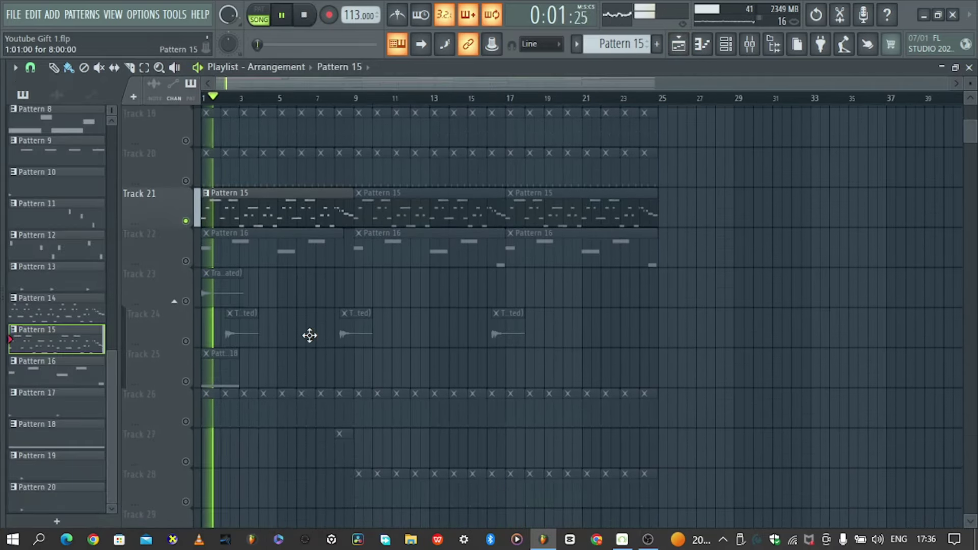
key(space)
Unmute Tracks 23, 24, 25 and 26, checking the Track 24 (consolidated) clip settings
click(186, 299)
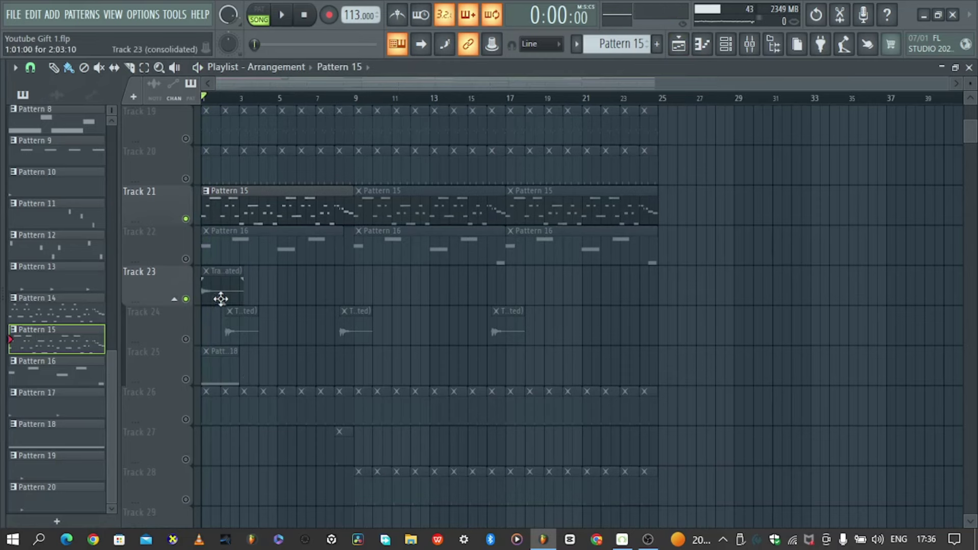
click(185, 339)
double_click(250, 334)
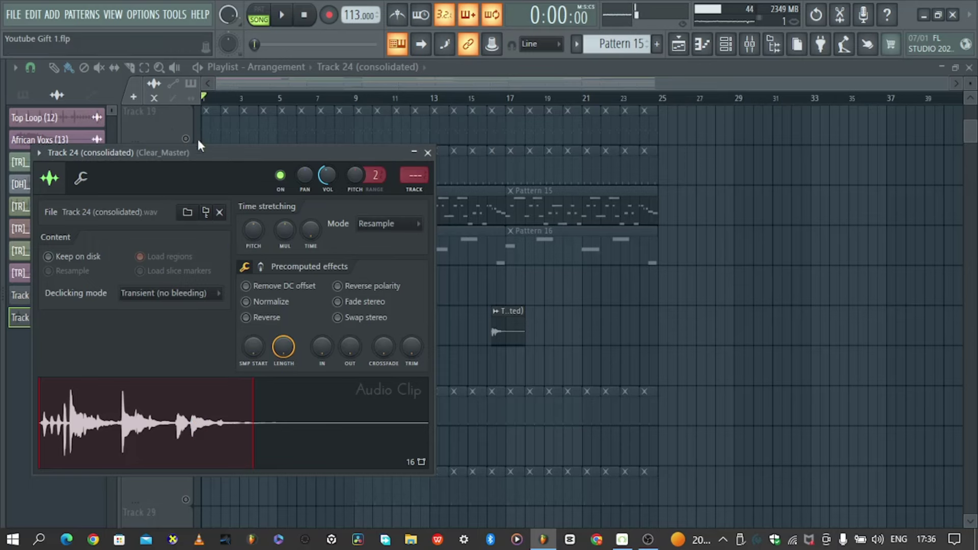
key(Escape)
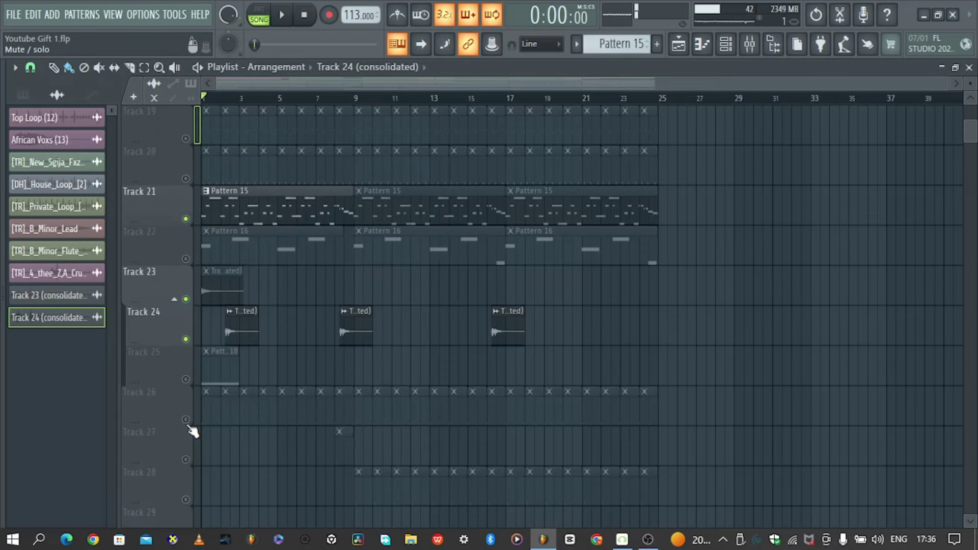
click(186, 379)
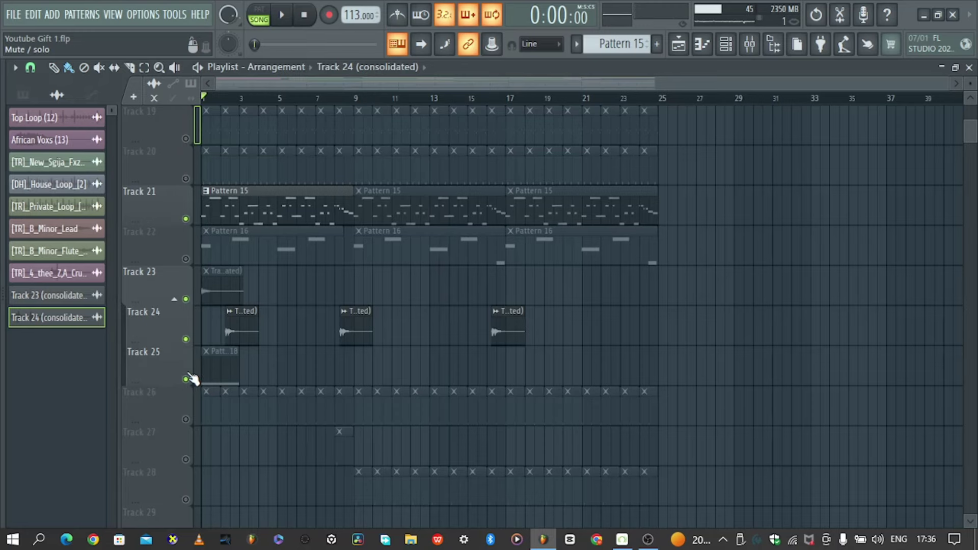
click(187, 420)
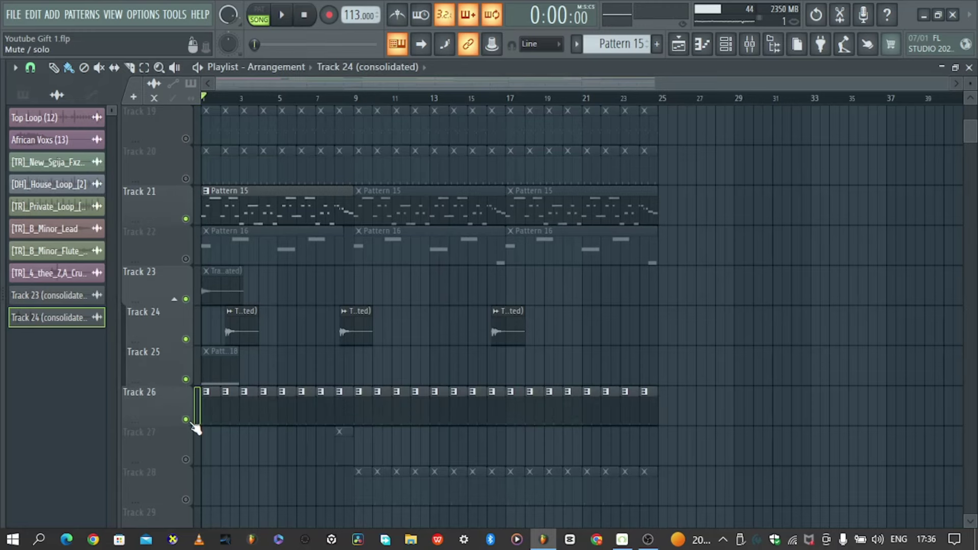
double_click(208, 411)
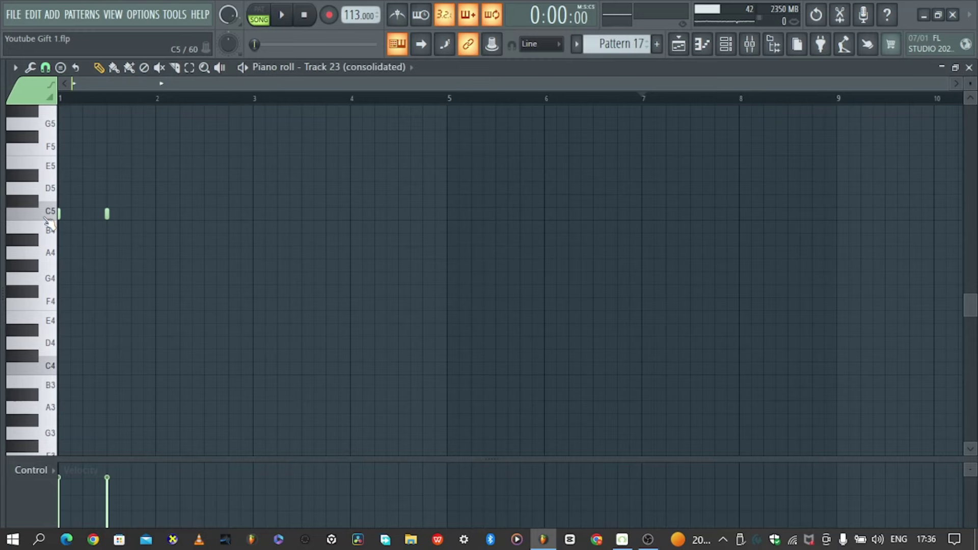
Unmute Tracks 19, 18, 16 and 15, leaving Track 20 muted after toggling it
click(679, 44)
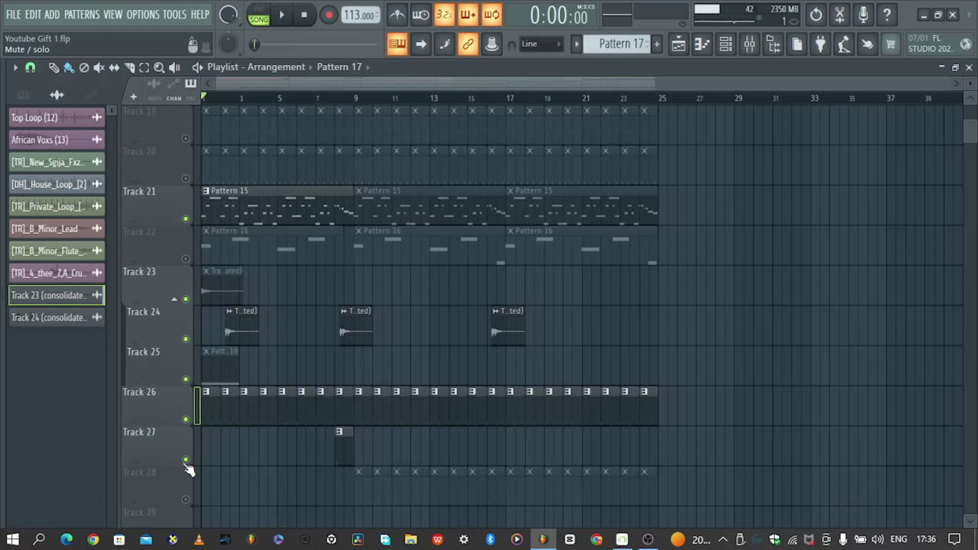
scroll(190, 467, up, 4)
click(185, 339)
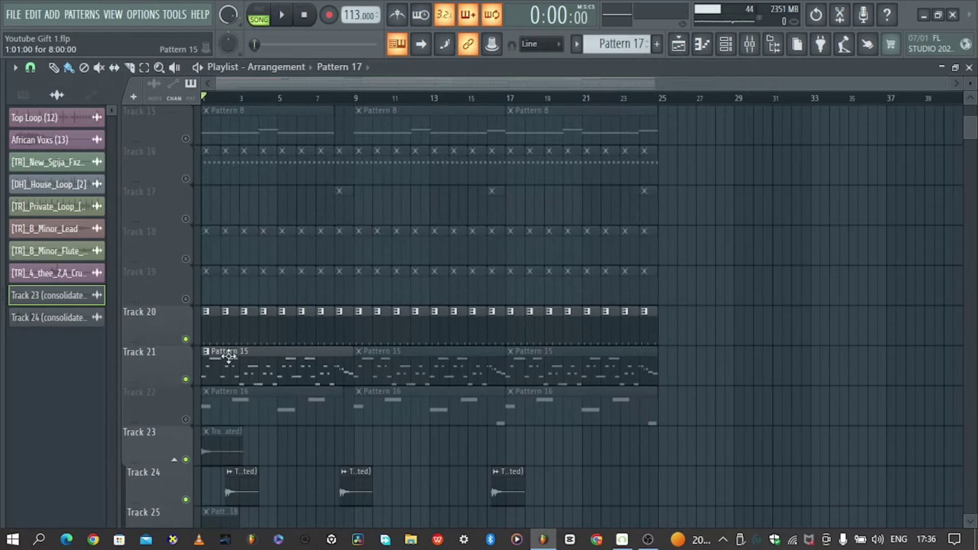
click(186, 339)
click(186, 299)
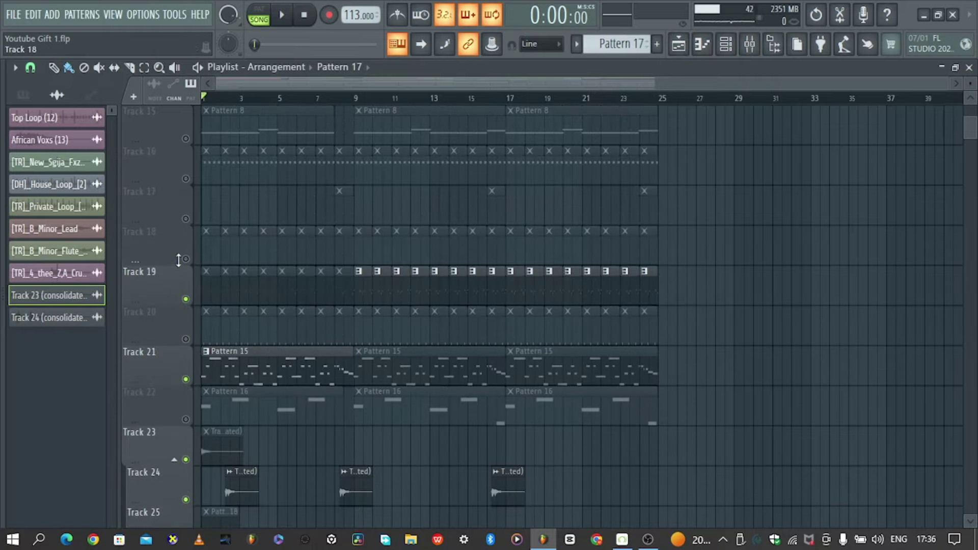
click(186, 259)
scroll(186, 270, up, 2)
click(186, 259)
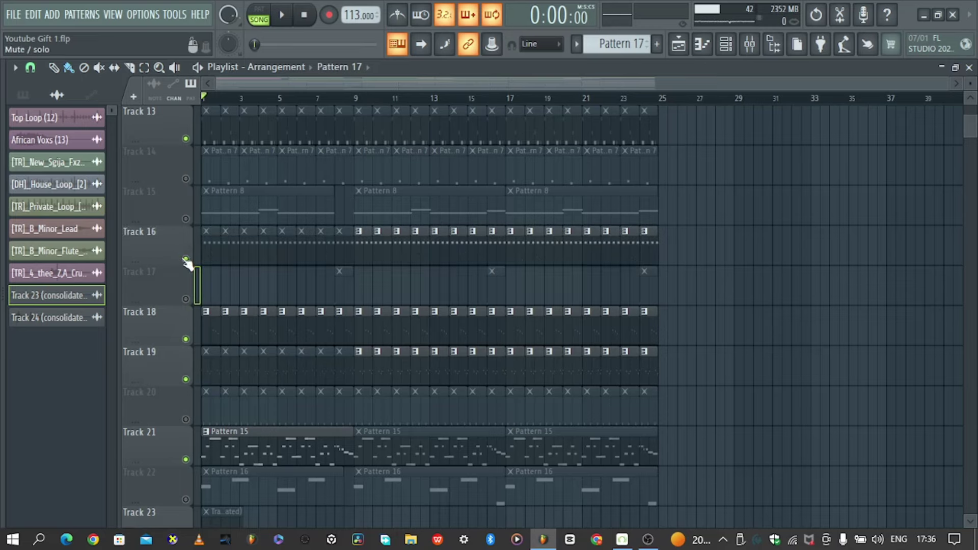
click(185, 218)
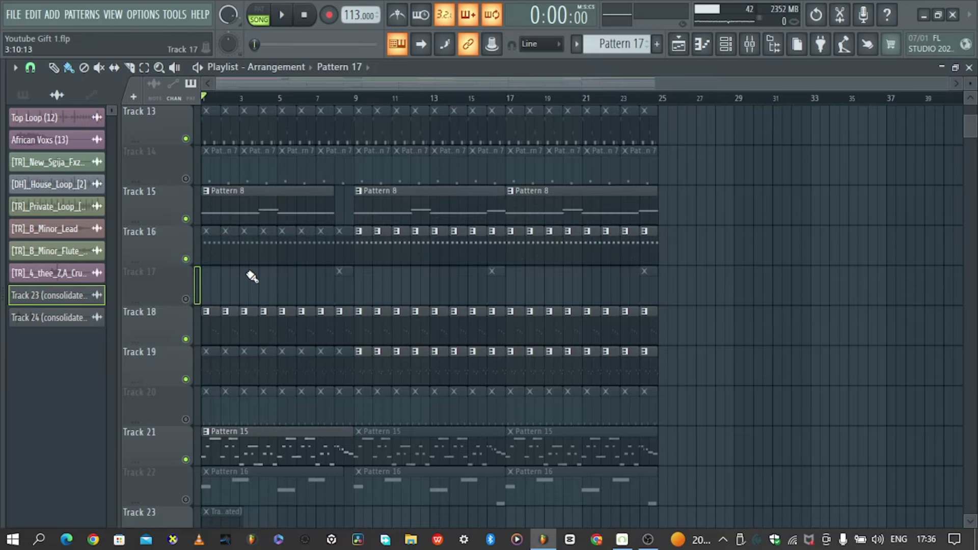
Play Pattern 8 alone and show the Purity #2 instrument with its Sonar preset
double_click(270, 243)
click(259, 20)
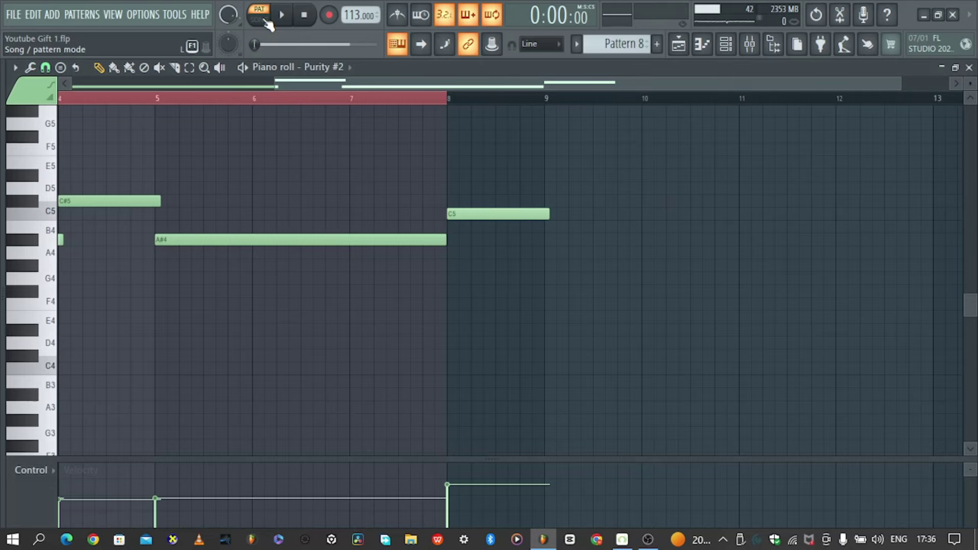
key(space)
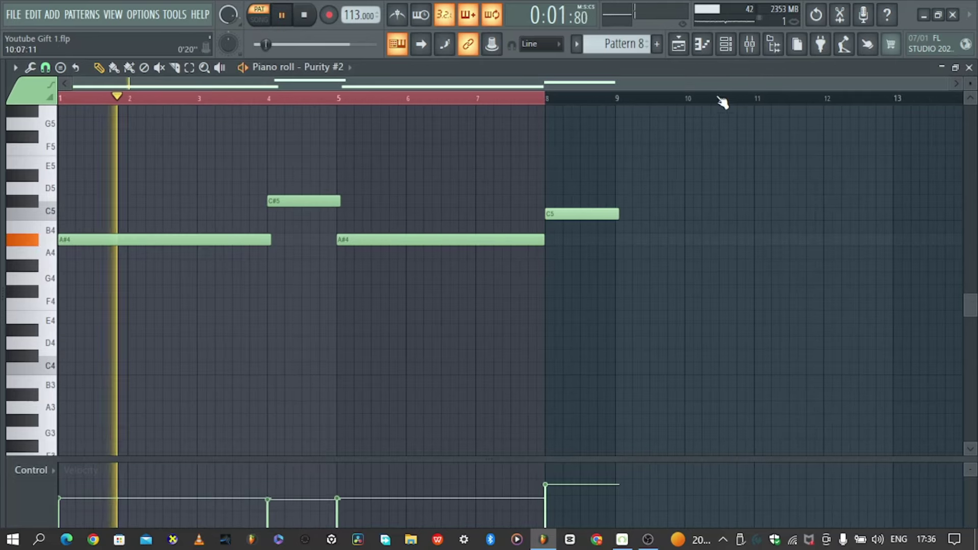
click(726, 44)
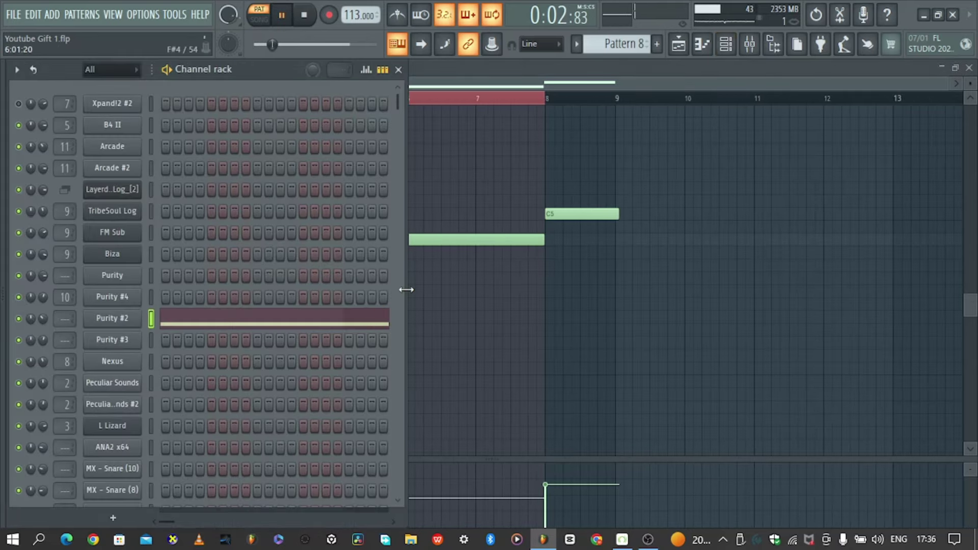
click(109, 324)
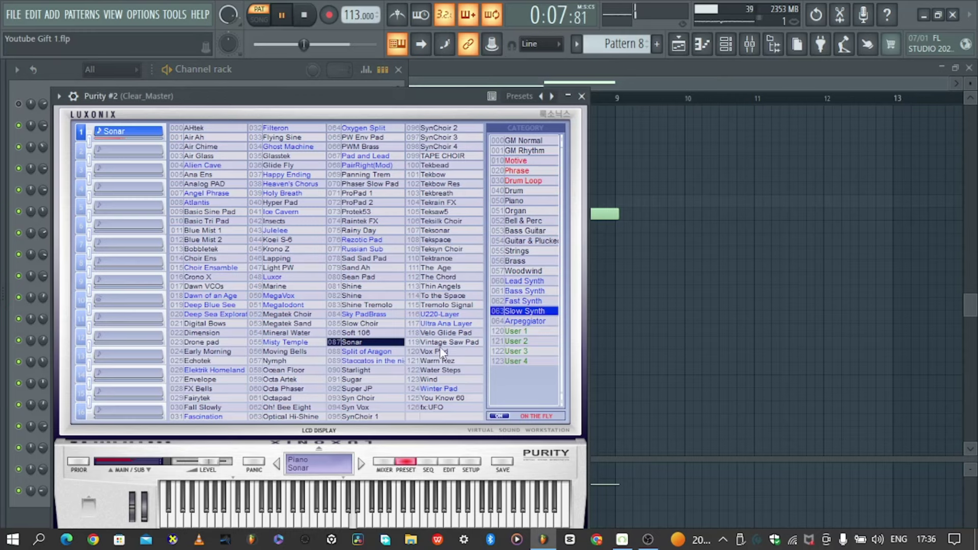
Play the whole arrangement in SONG mode from the Playlist
click(678, 44)
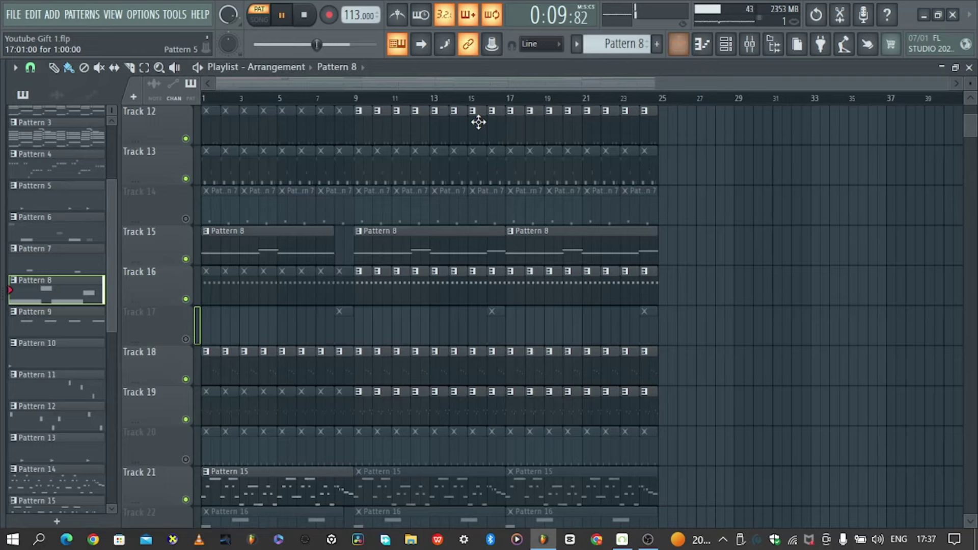
click(259, 20)
scroll(392, 306, down, 7)
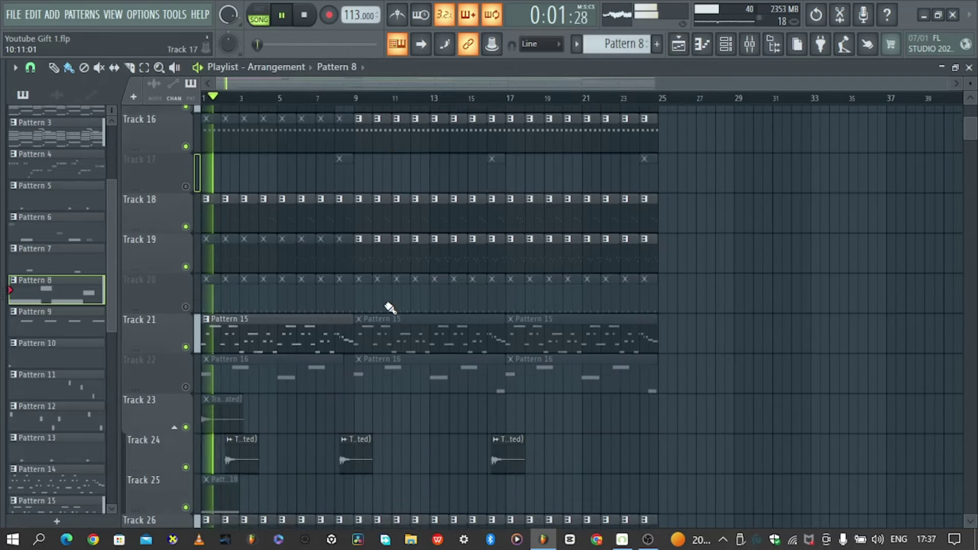
scroll(390, 308, down, 2)
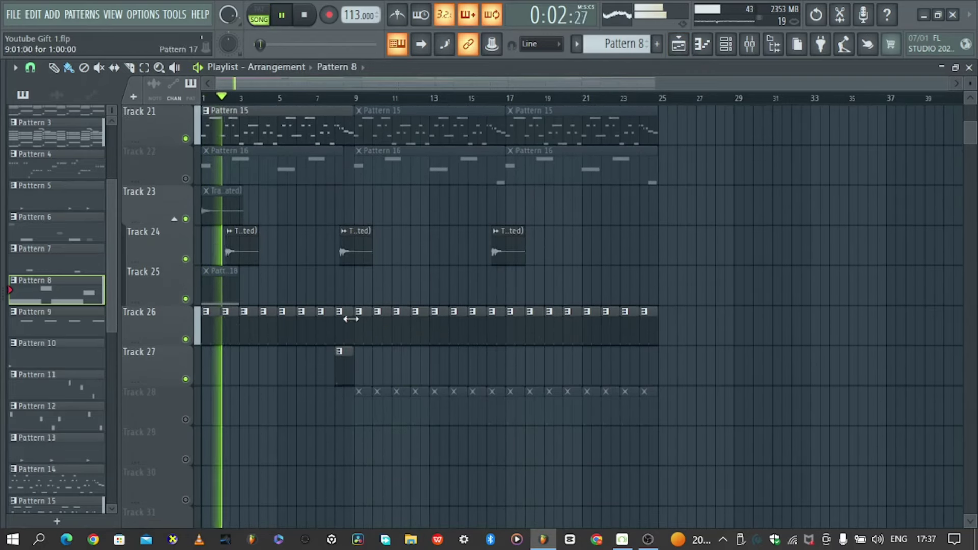
Mute Tracks 26, 24, 18 and 11, stop, and open the [TR]_B_Minor_Flute_Keyz clip settings
click(186, 339)
click(185, 259)
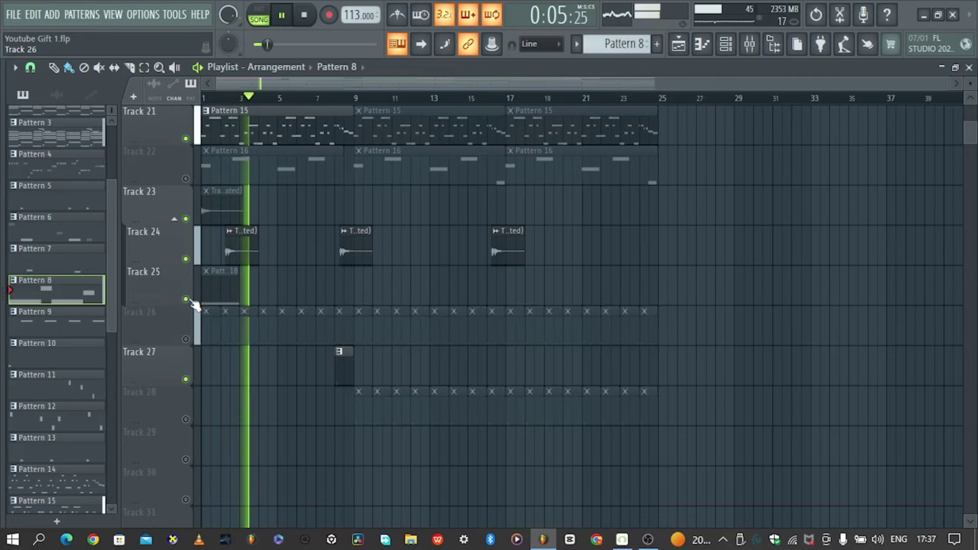
scroll(188, 275, up, 10)
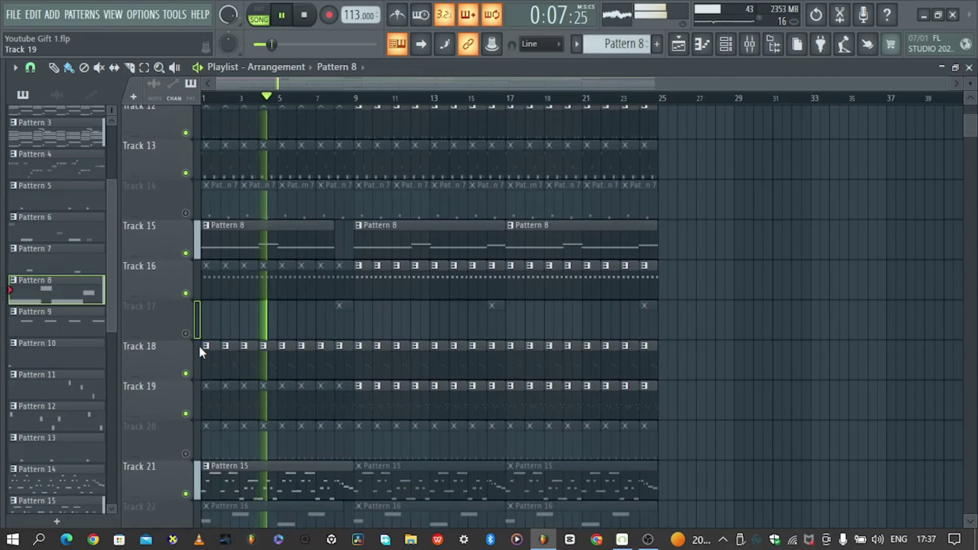
click(185, 420)
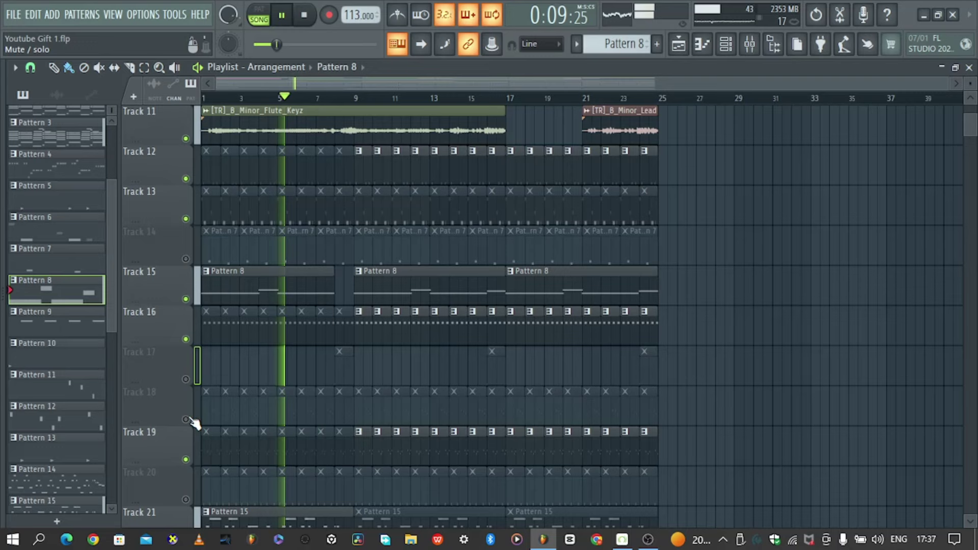
scroll(195, 356, up, 3)
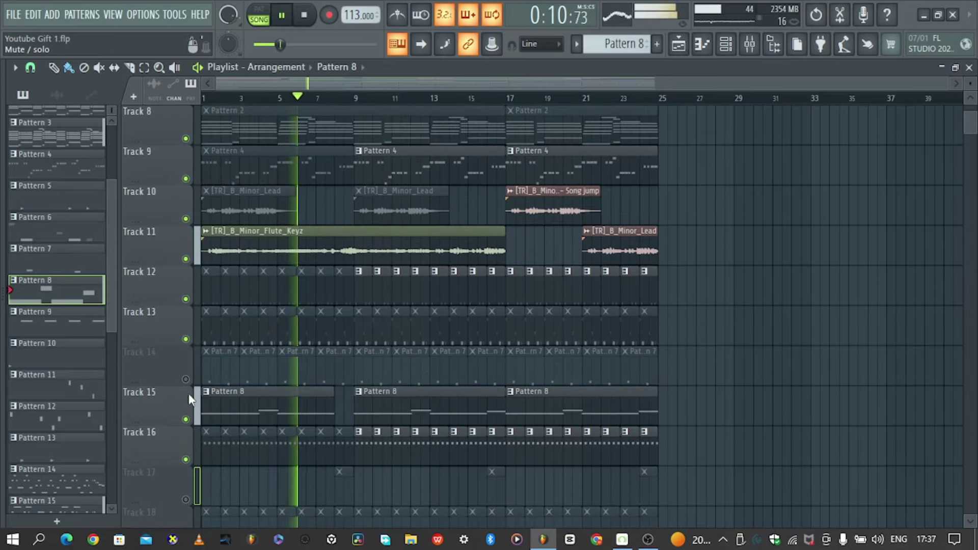
click(185, 259)
key(space)
double_click(271, 239)
Dismiss the Flute_Keyz clip settings and unmute Track 11
drag(231, 174, 262, 172)
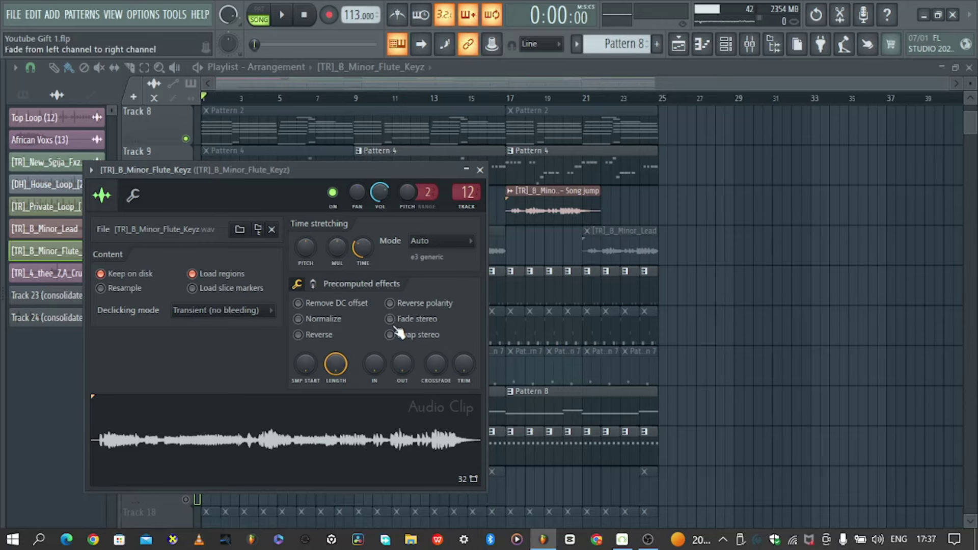
key(Escape)
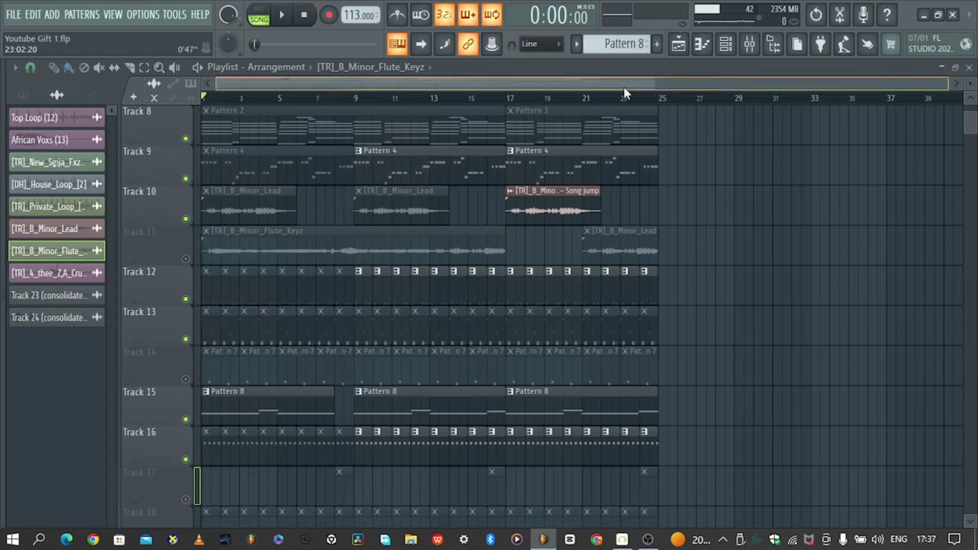
click(186, 259)
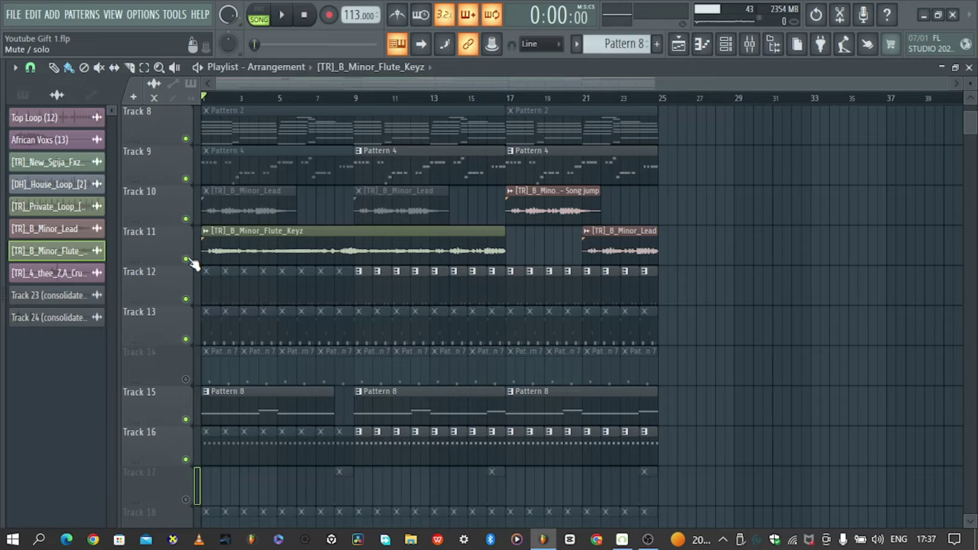
Unmute Track 22 and open Pattern 16's Arcade melody (C5, D5, B4, D5, G4) in the piano roll
scroll(201, 379, down, 6)
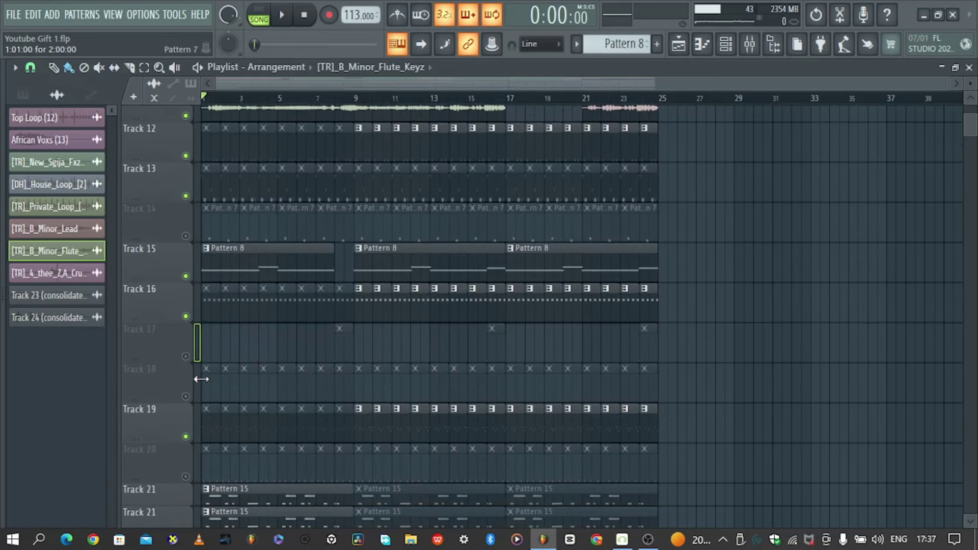
scroll(201, 379, down, 2)
click(187, 379)
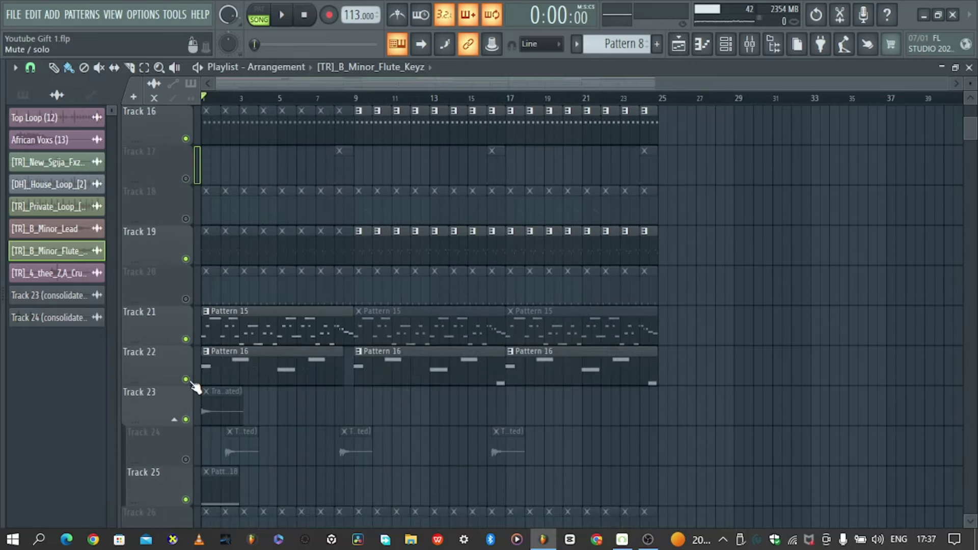
double_click(217, 374)
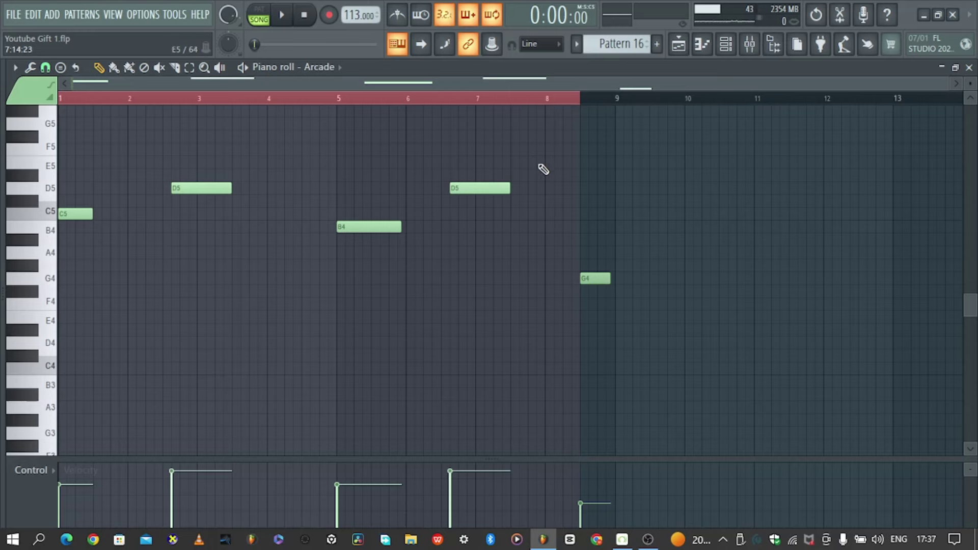
Zoom the piano roll and play Pattern 16's Arcade melody alone in pattern mode
scroll(529, 252, up, 4)
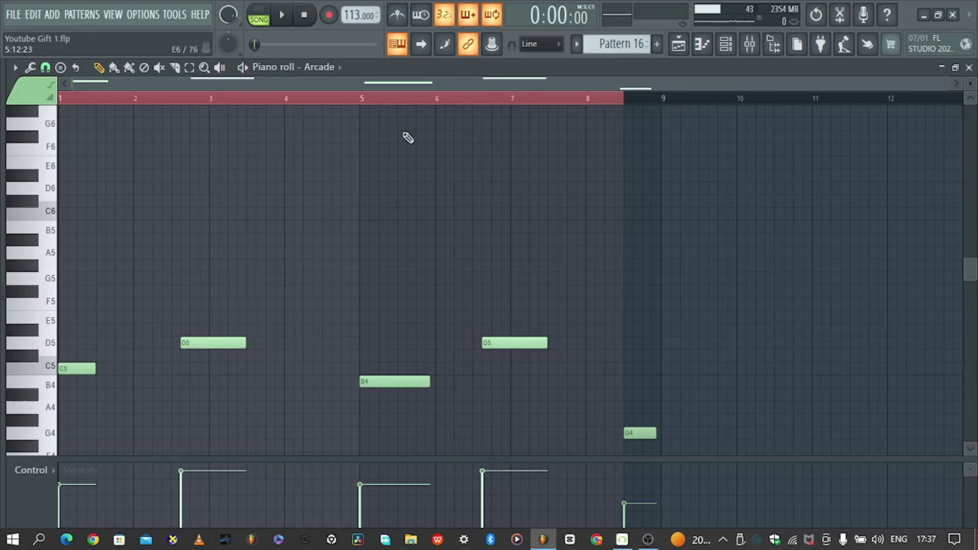
key(l)
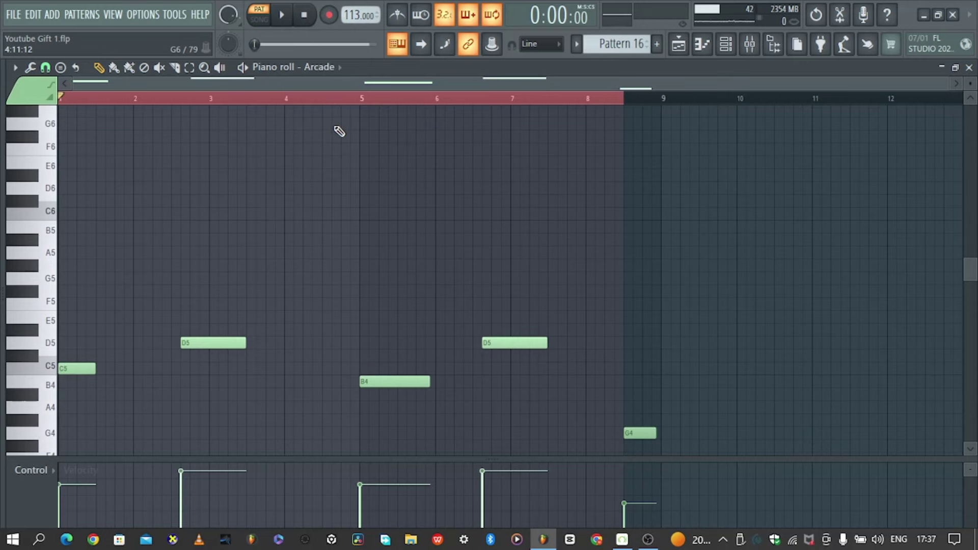
key(space)
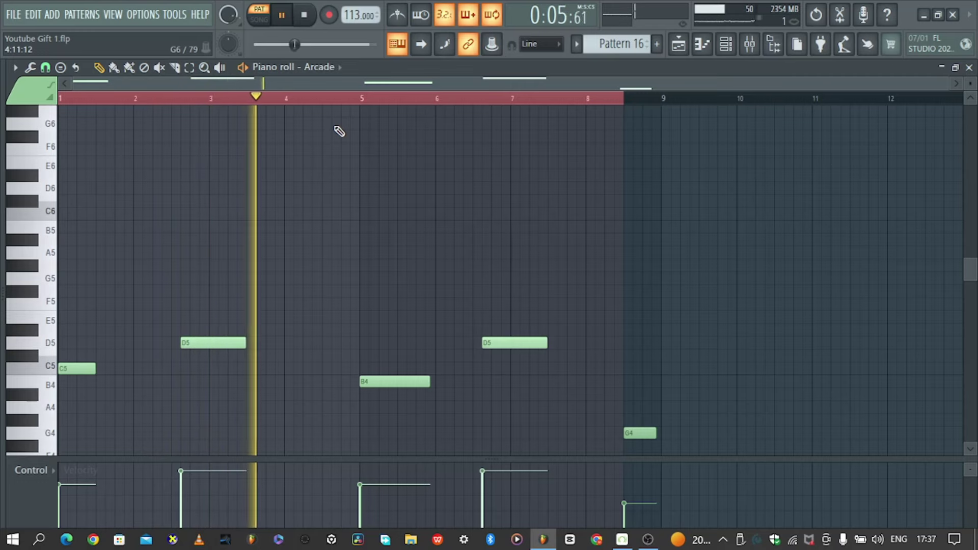
Unmute Track 24, play the arrangement in song mode, then mute Track 24 again
click(678, 46)
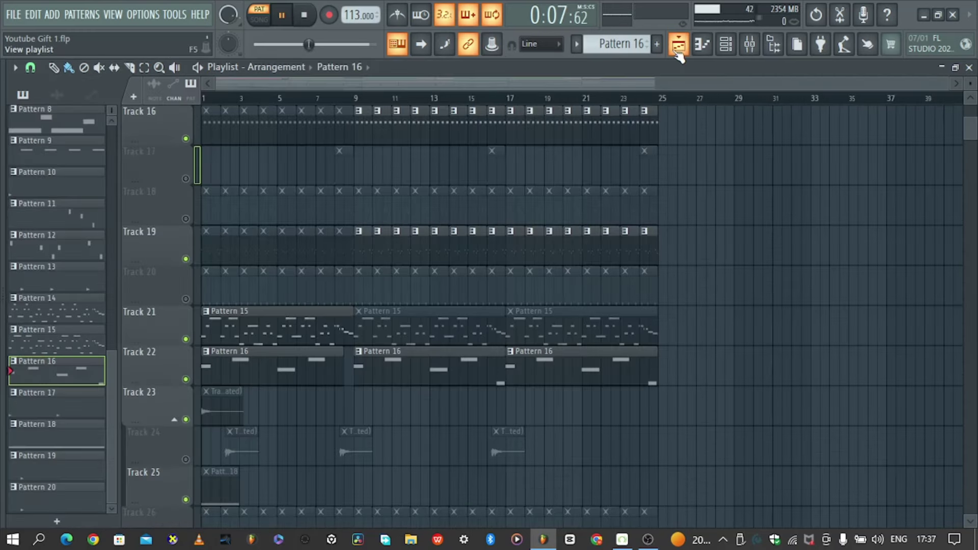
click(187, 461)
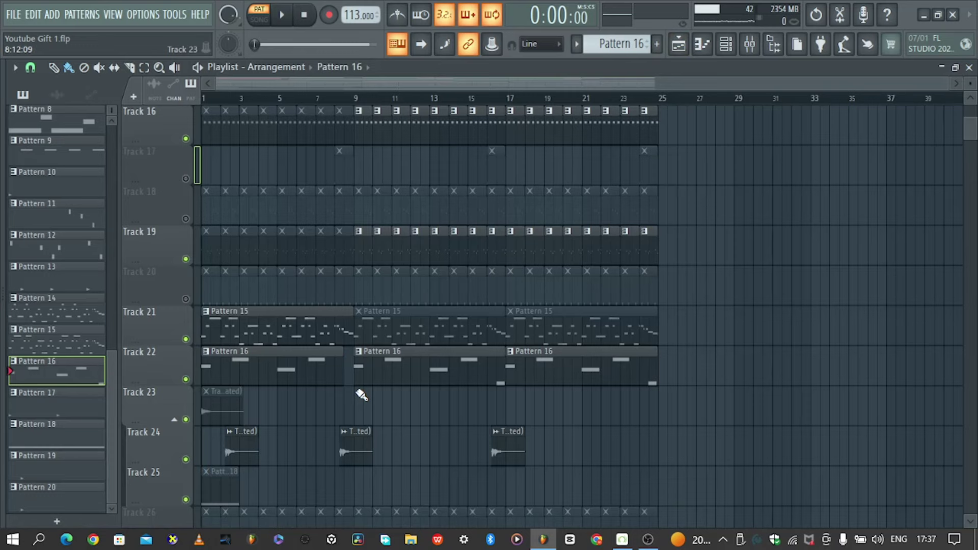
click(264, 23)
key(space)
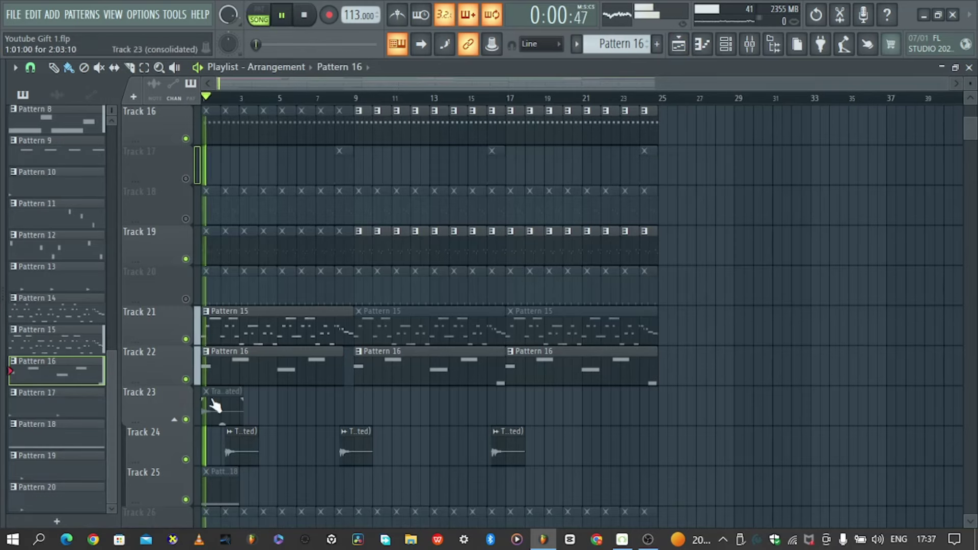
click(187, 460)
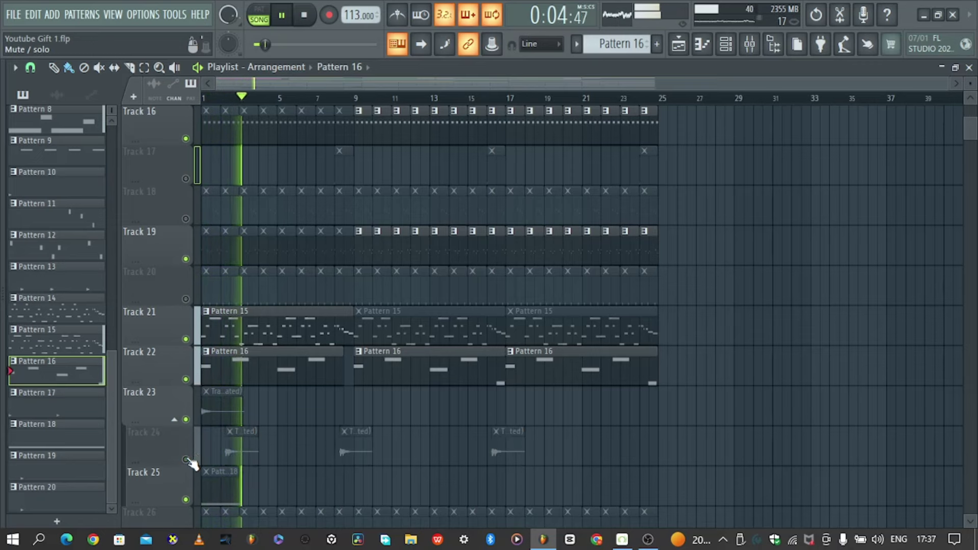
View the Pattern 19 vocal clip's notes, then return to the playlist and stop playback
scroll(219, 444, down, 2)
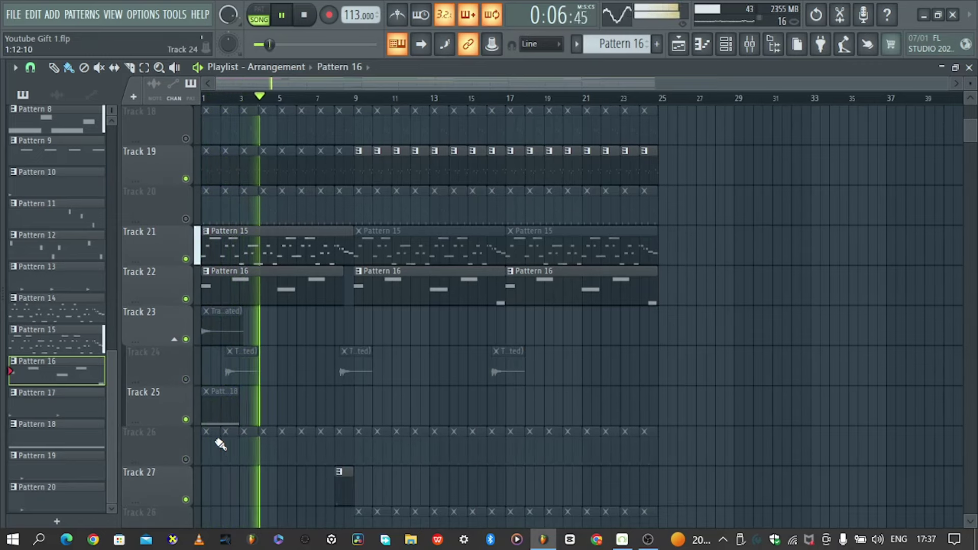
scroll(220, 444, down, 1)
scroll(220, 444, down, 1)
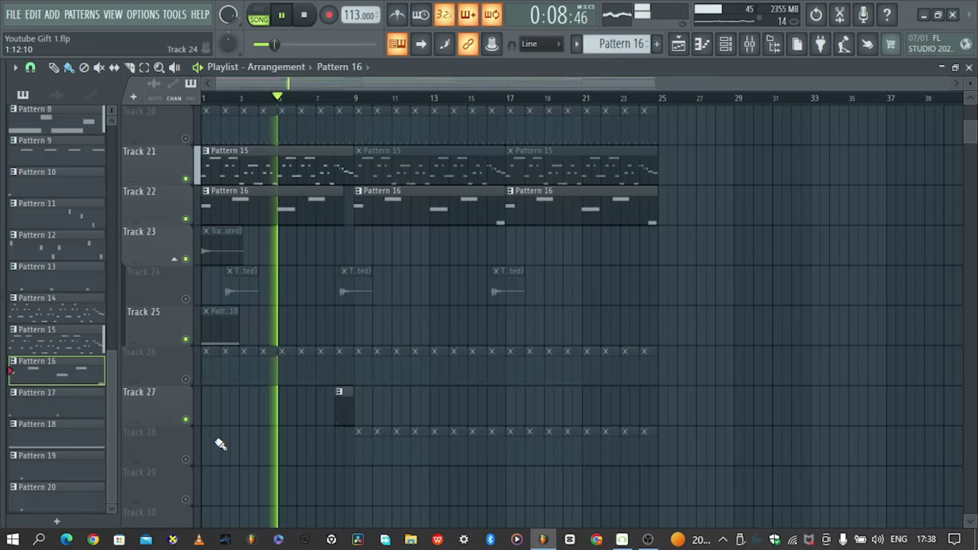
double_click(341, 413)
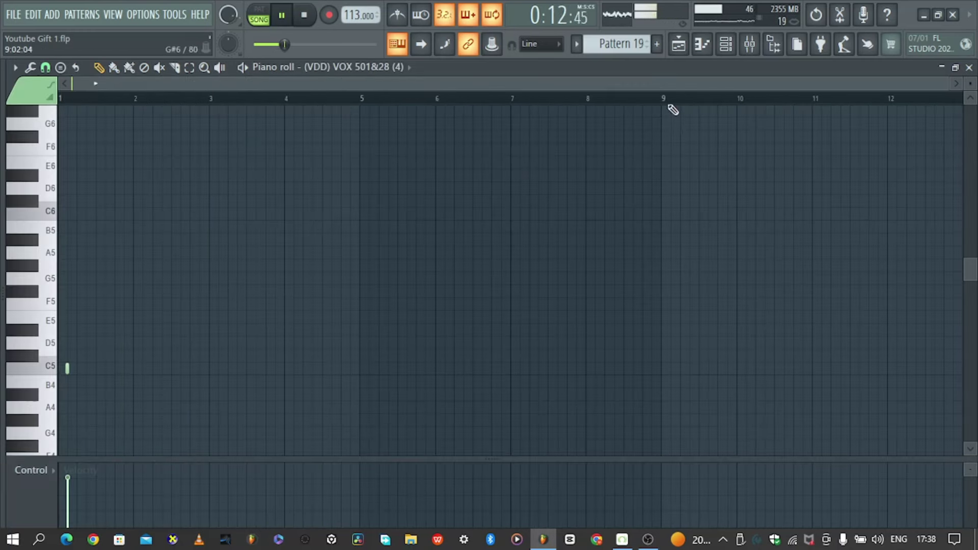
click(681, 50)
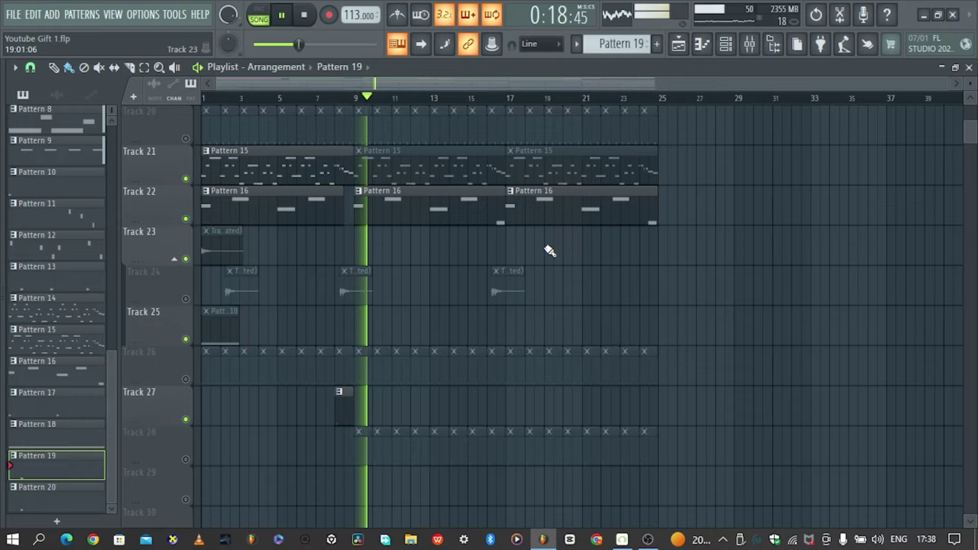
key(space)
Open Pattern 9 and play its Purity #3 part alone, showing the Echo Drops preset
scroll(502, 312, up, 4)
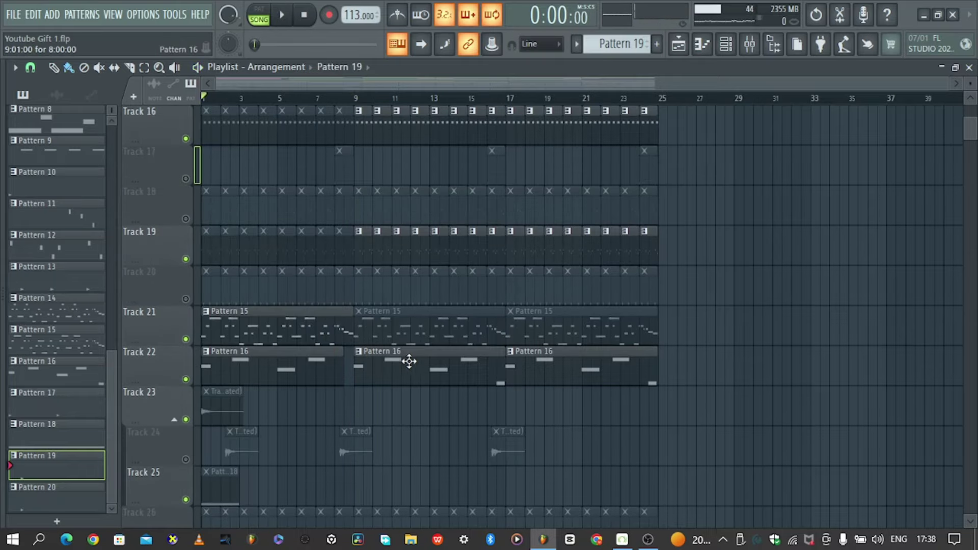
scroll(408, 361, up, 3)
double_click(362, 247)
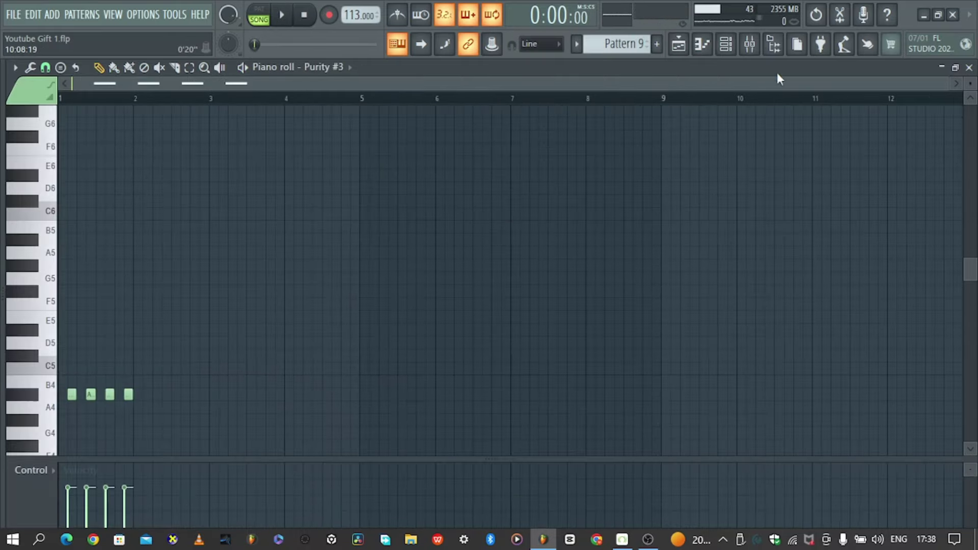
click(738, 48)
click(262, 14)
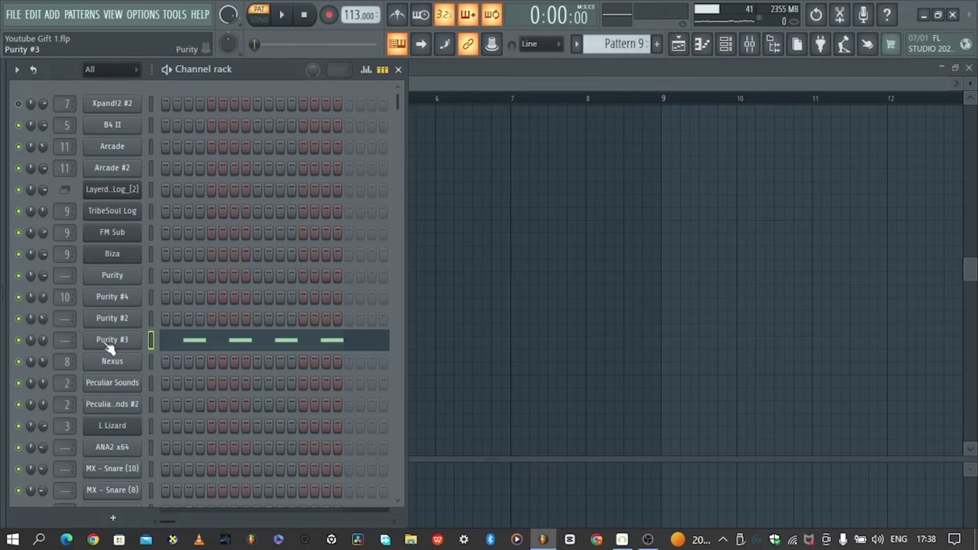
click(109, 340)
key(space)
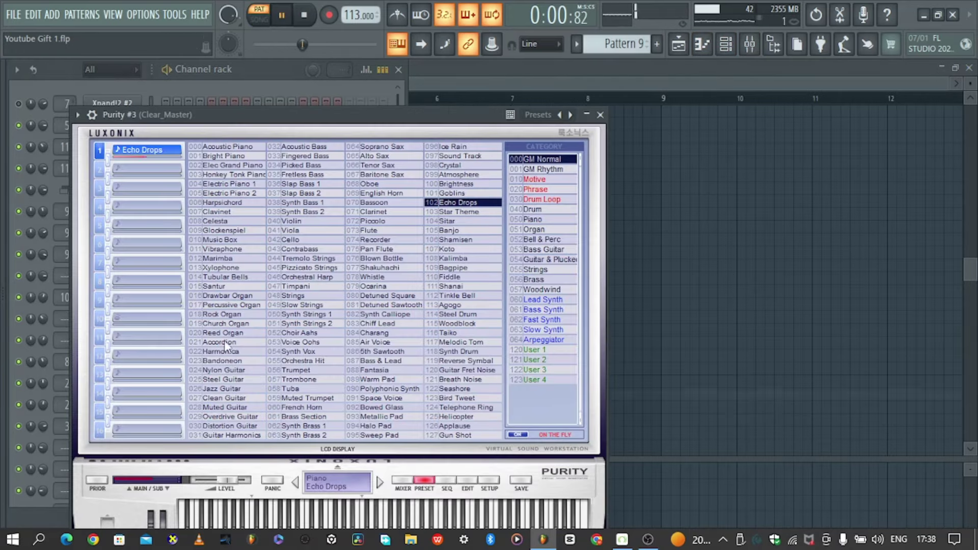
Stop the arrangement and inspect the House Loop clip's channel settings
click(679, 45)
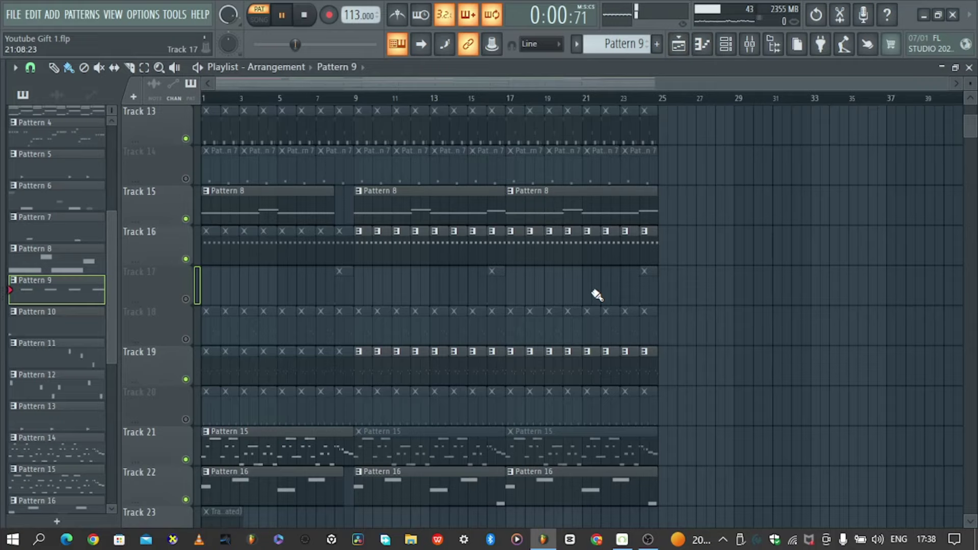
scroll(467, 334, up, 8)
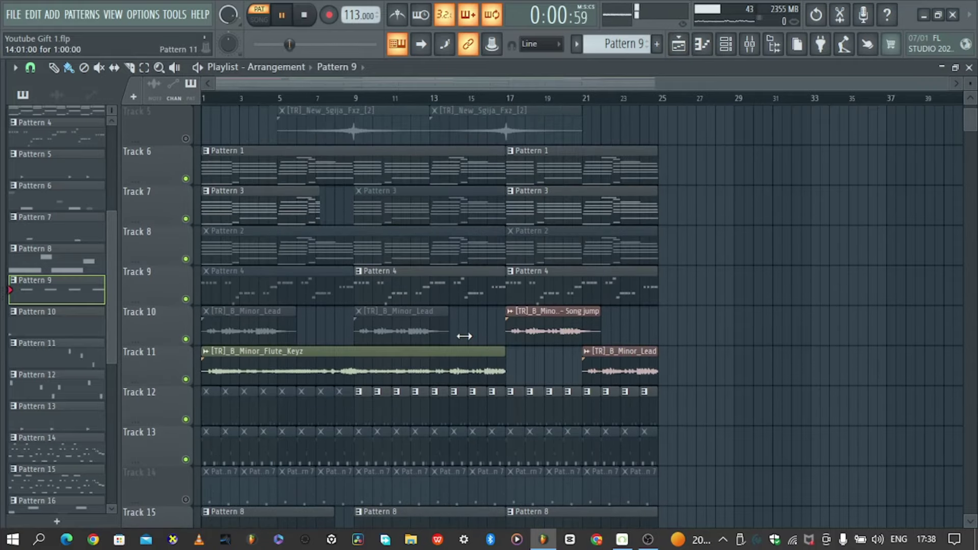
scroll(465, 337, up, 4)
key(space)
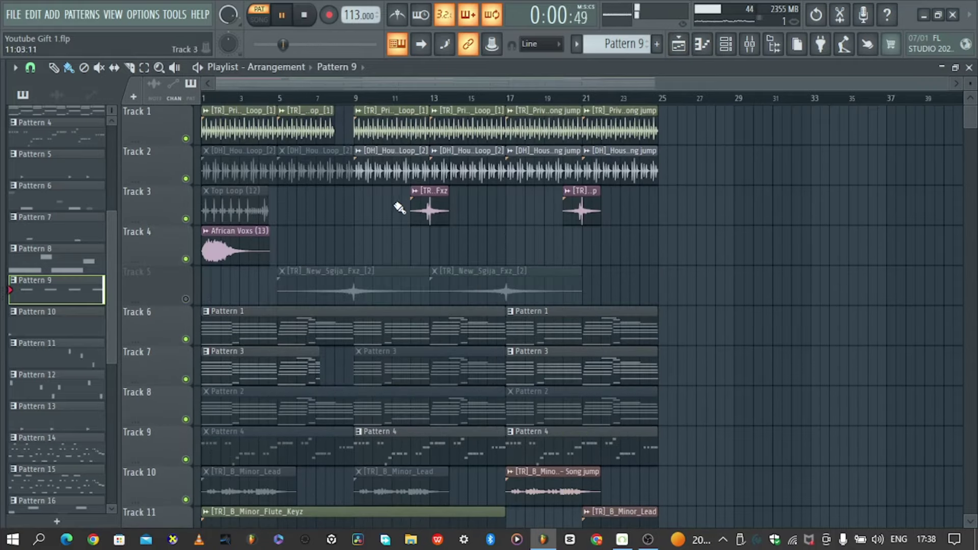
double_click(384, 170)
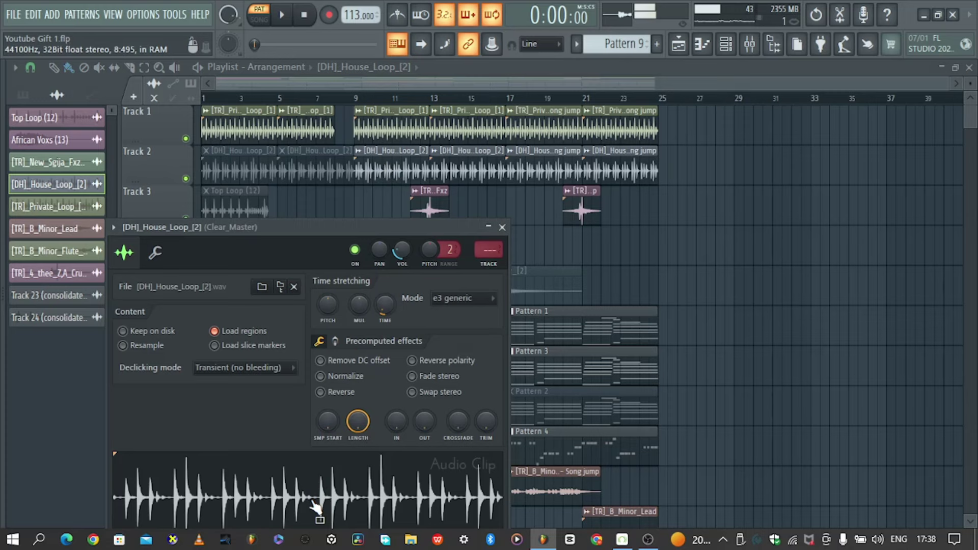
click(555, 81)
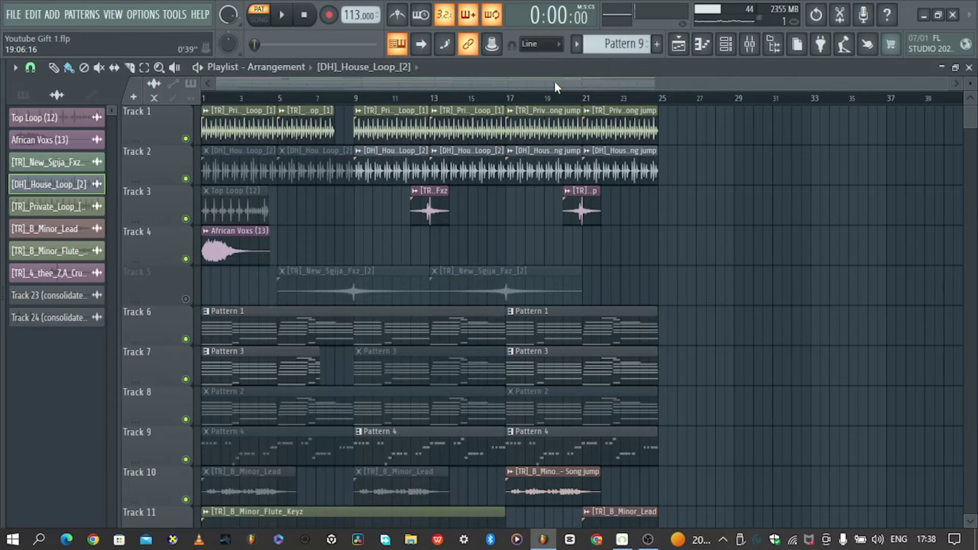
Play the arrangement, unmute Track 5, and check the New_Sgija_Fxz clip's sample settings
key(space)
key(space)
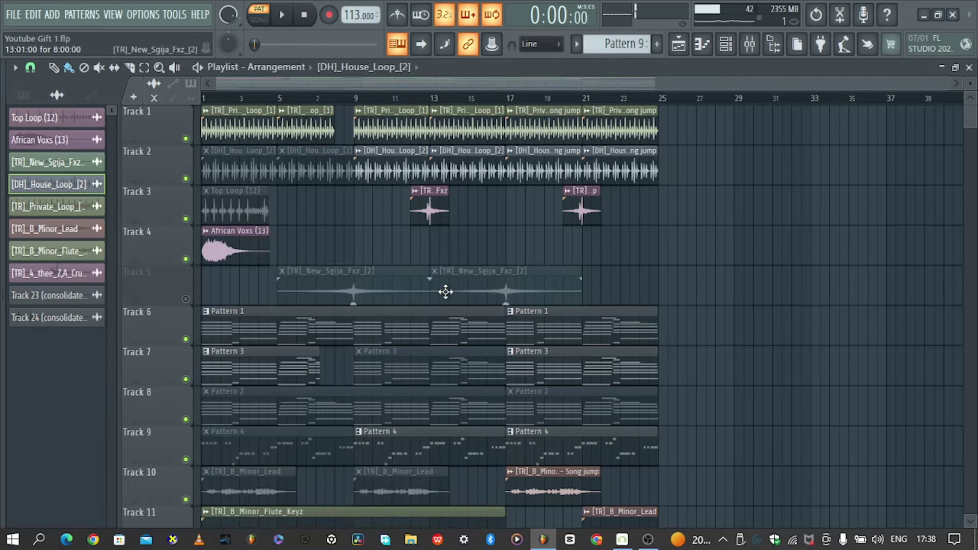
click(185, 299)
double_click(351, 286)
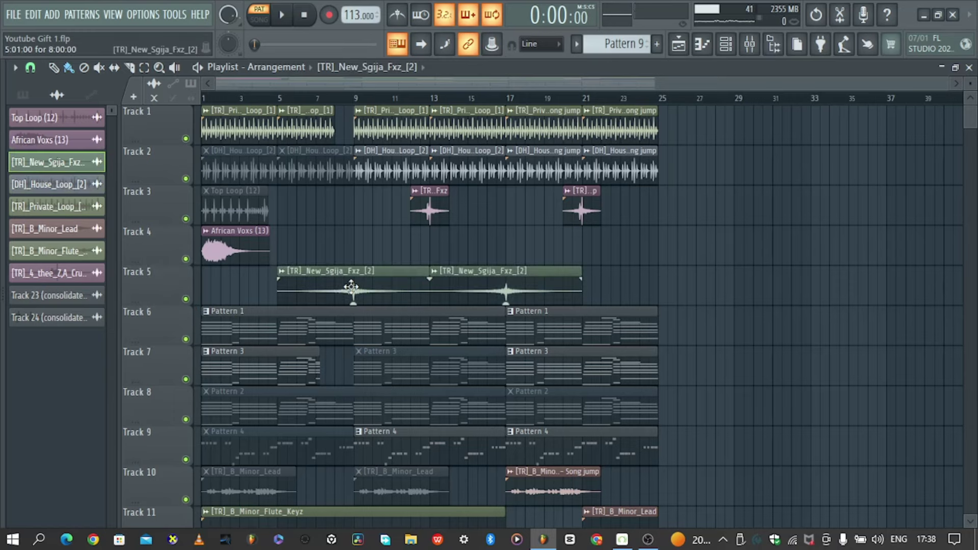
drag(204, 262, 398, 212)
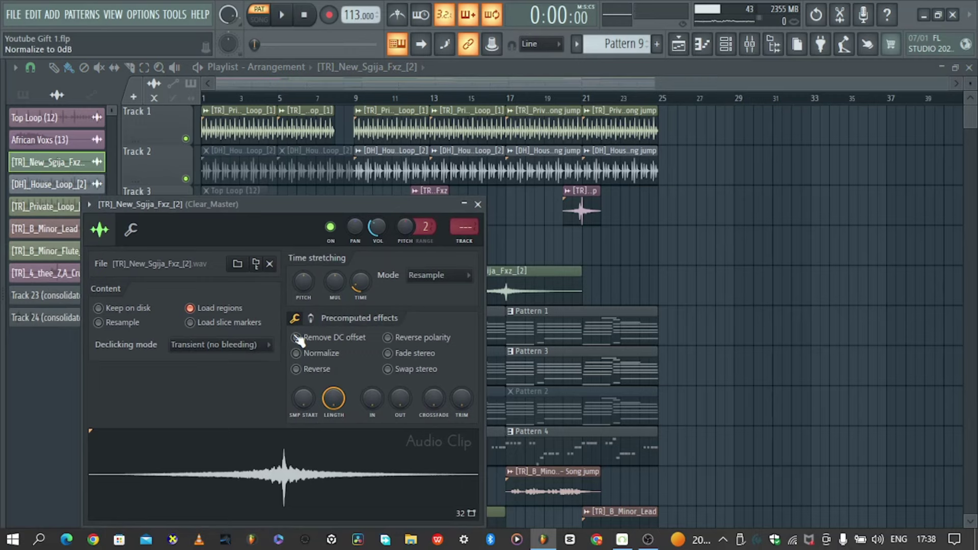
key(Escape)
scroll(398, 326, down, 4)
scroll(395, 337, down, 5)
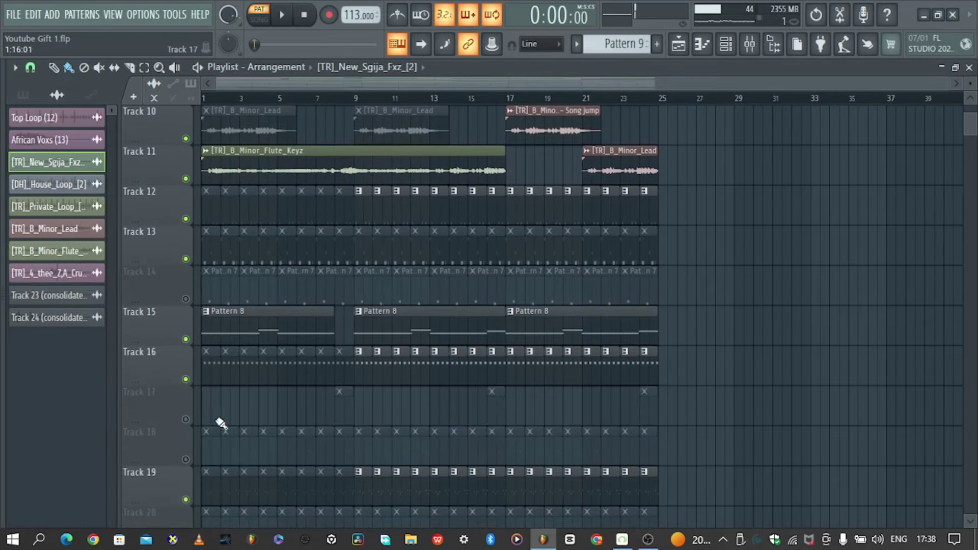
Unmute Track 17 and view its pattern's notes in the piano roll
click(186, 420)
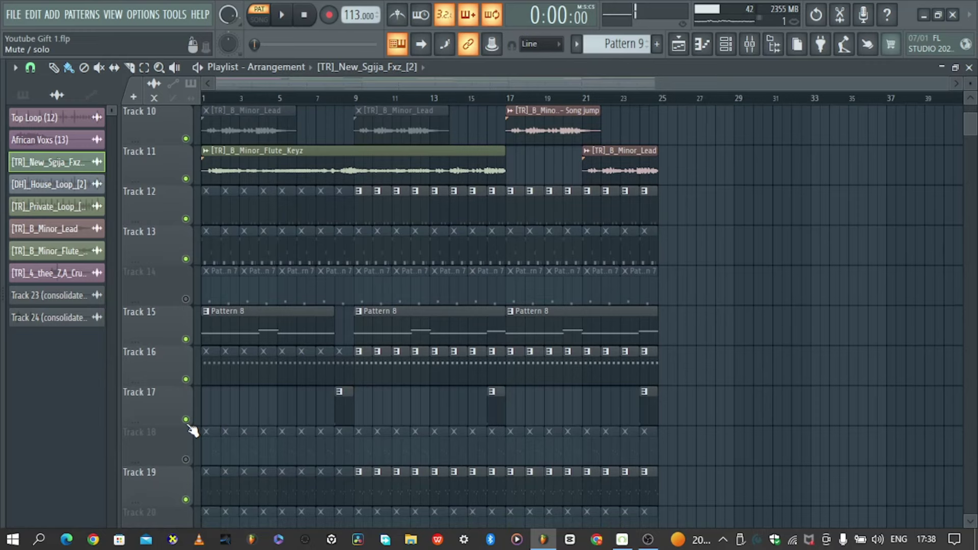
double_click(346, 417)
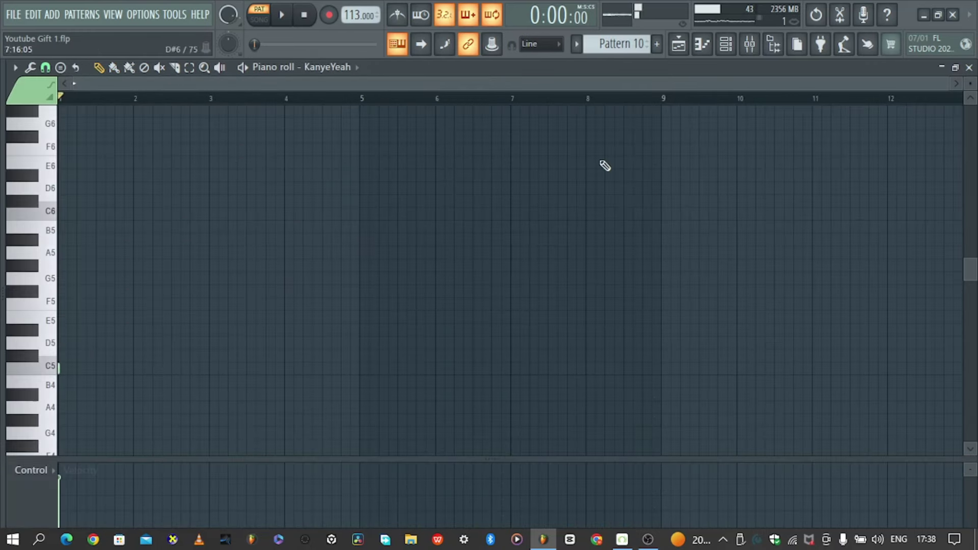
click(678, 49)
Unmute Track 20, play its snare pattern, then mute Track 20 again and stop
scroll(445, 410, down, 1)
scroll(446, 410, down, 3)
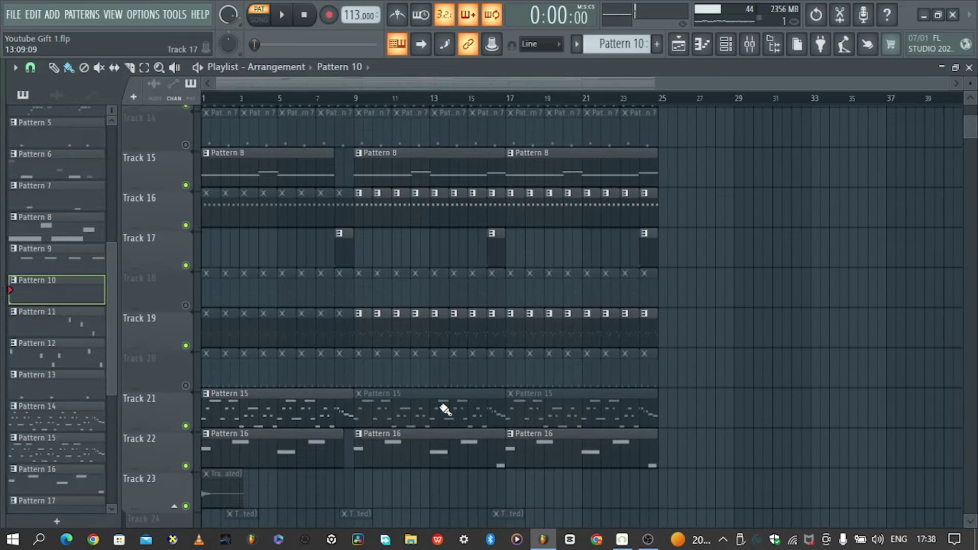
click(187, 381)
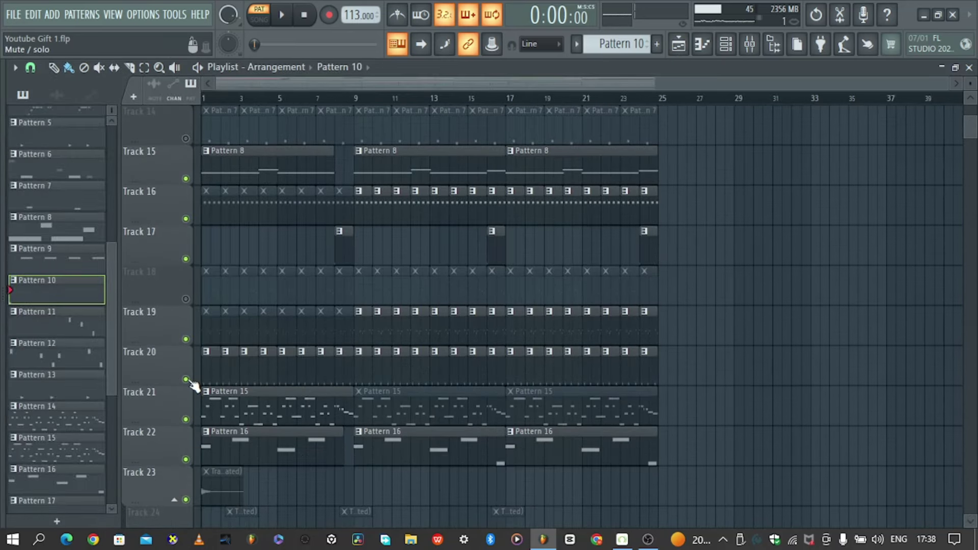
double_click(228, 377)
key(space)
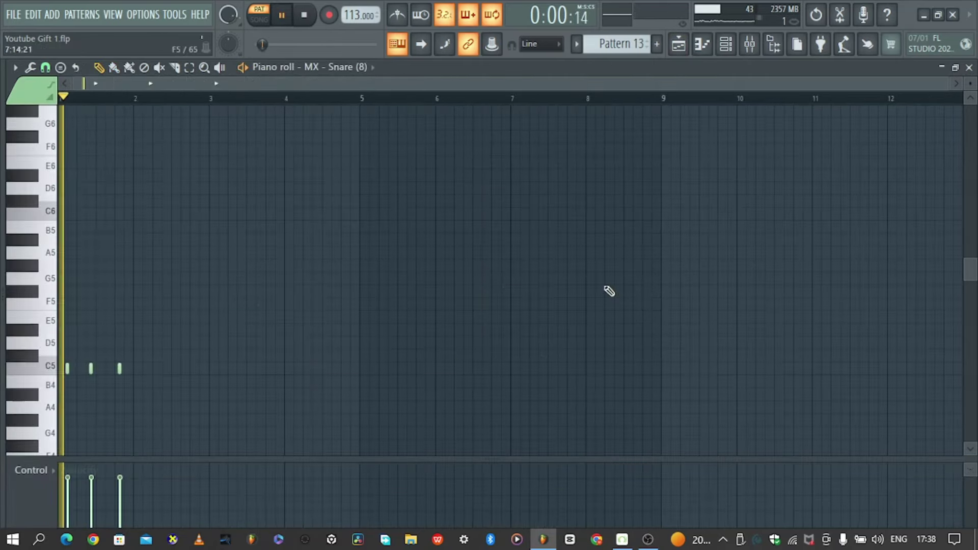
click(678, 45)
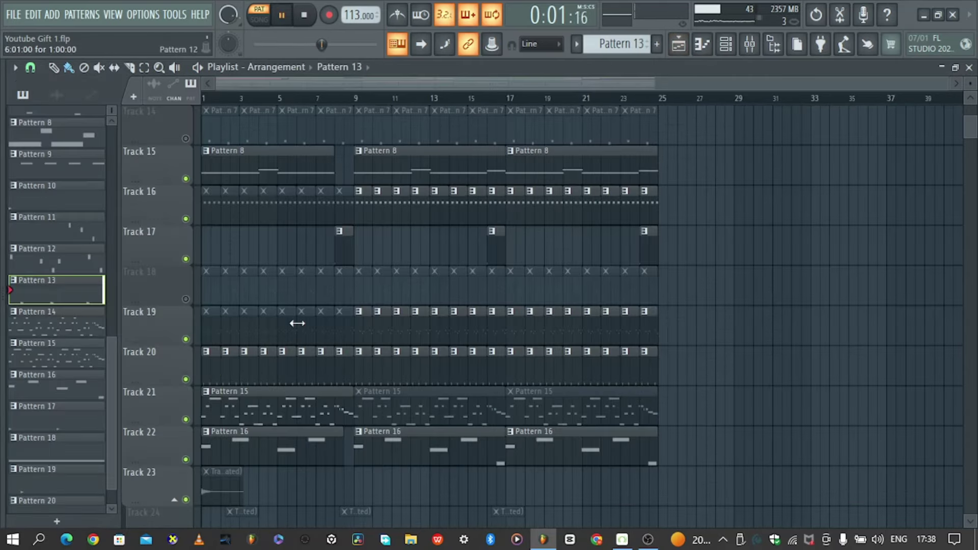
click(187, 380)
key(space)
Unmute Track 28 and open Pattern 20's RARE VOX notes, a single C5 hit
scroll(190, 389, down, 4)
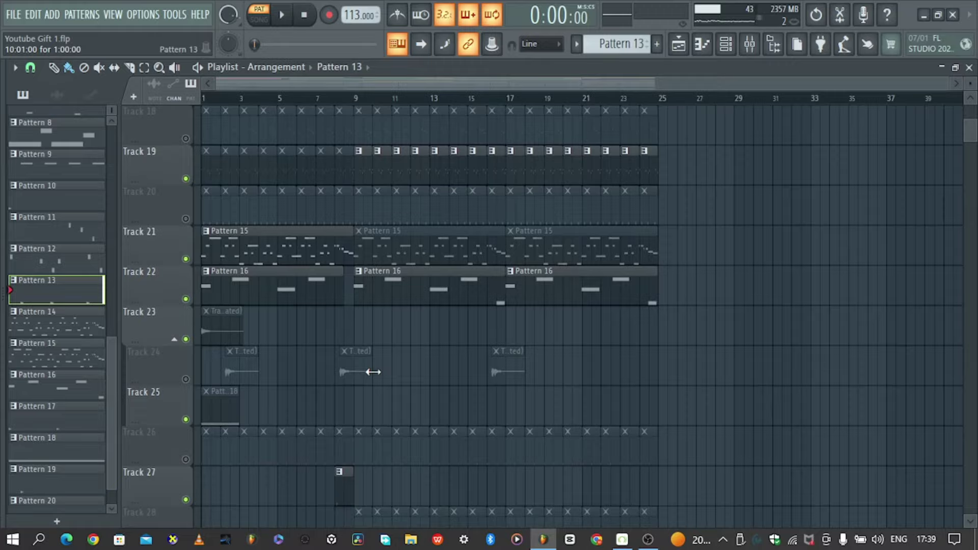
scroll(374, 372, down, 3)
click(185, 419)
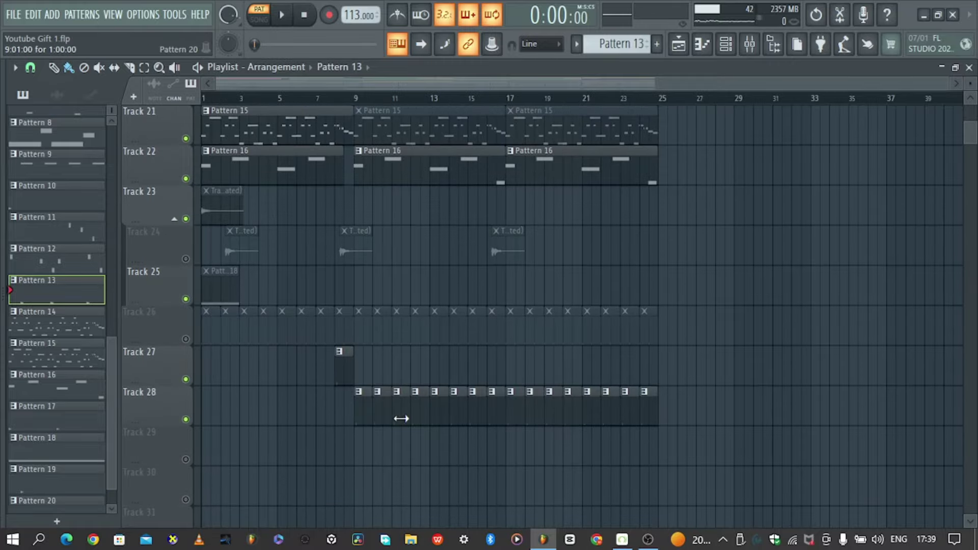
double_click(433, 418)
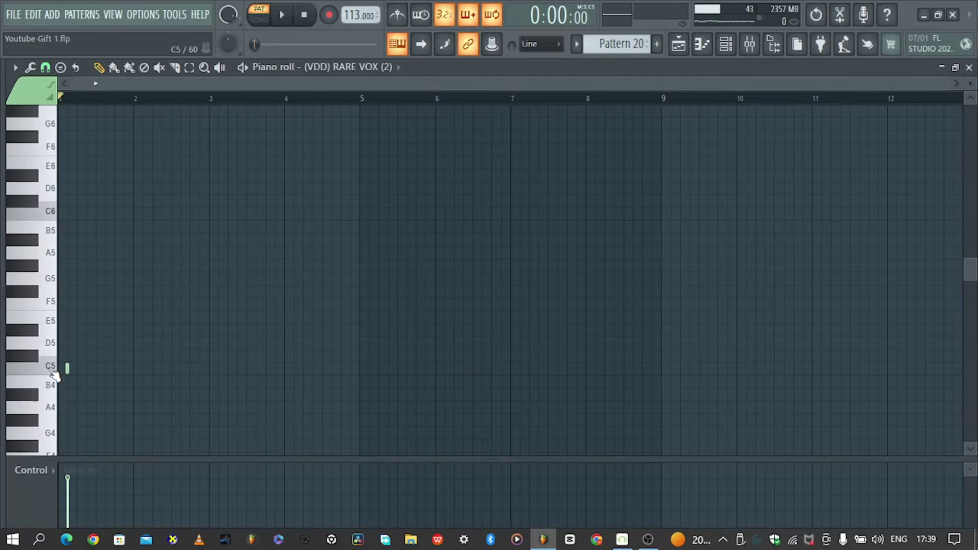
Unmute Track 26, preview its pattern, then mute Track 26 again
click(679, 45)
click(185, 339)
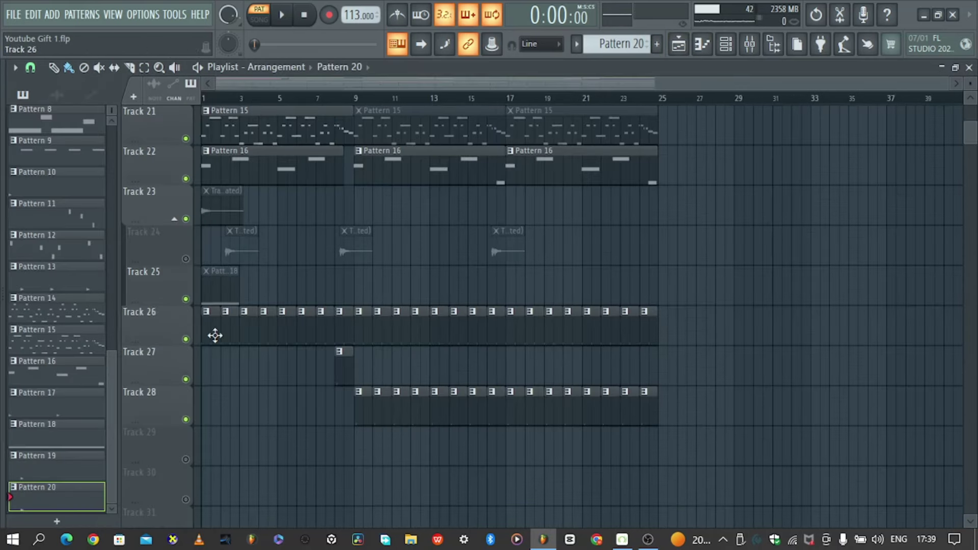
double_click(353, 333)
key(space)
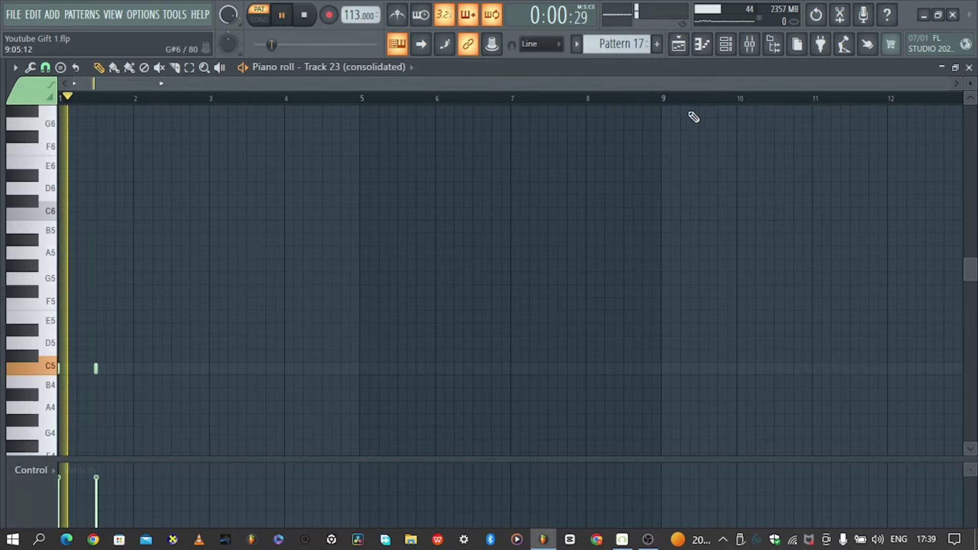
click(678, 44)
key(space)
click(186, 339)
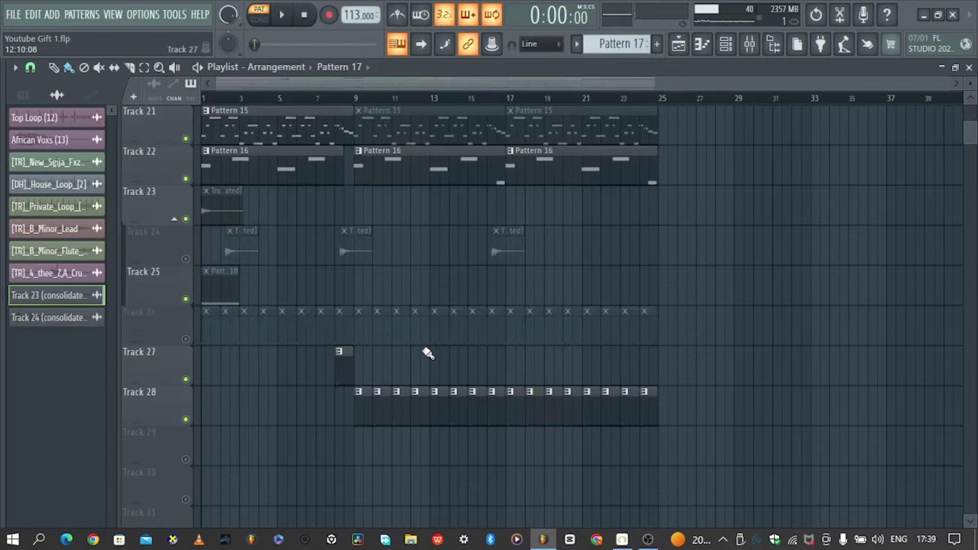
Set the song start point to bar 9 and play the arrangement from there
scroll(386, 402, up, 2)
scroll(400, 402, up, 2)
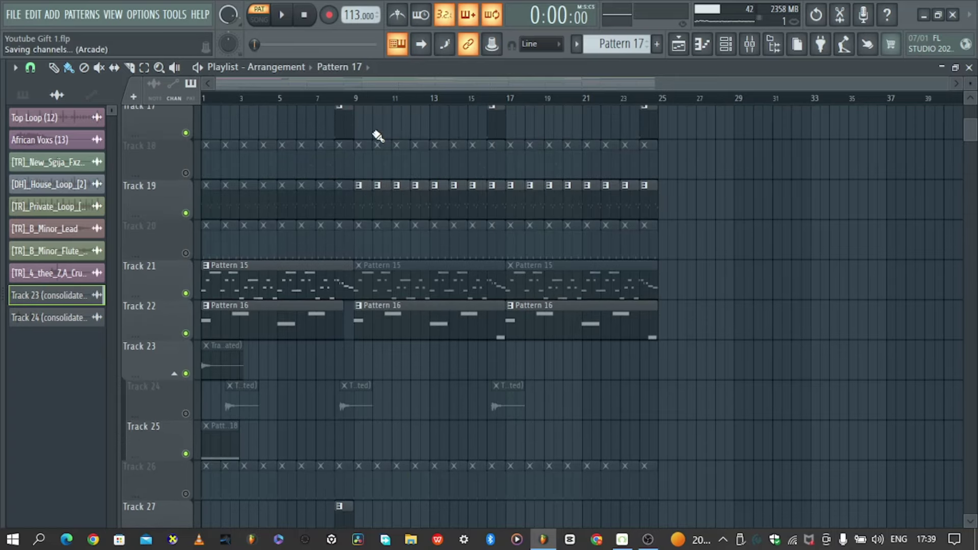
click(357, 98)
key(space)
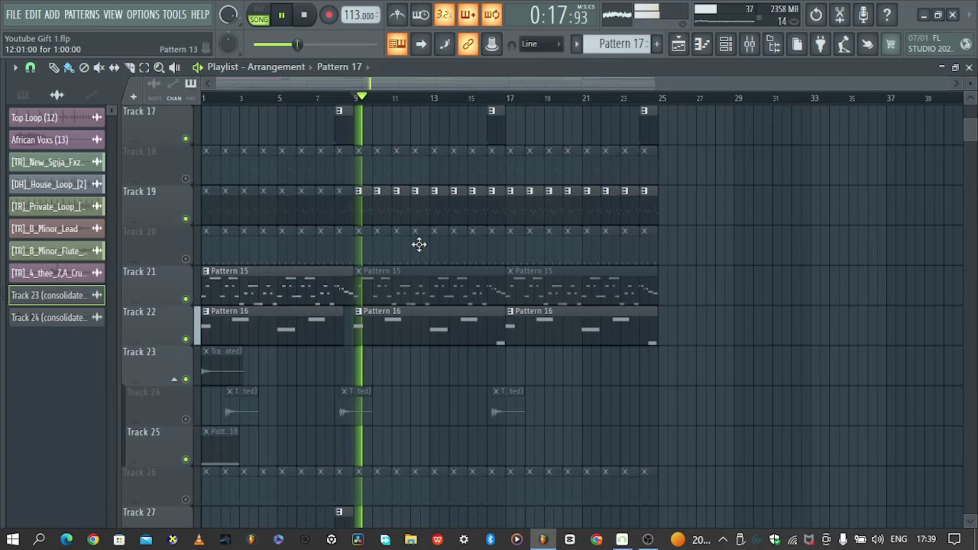
Stop the song and open the Layerd_Havard_Log_[2] pattern in the Channel rack in pattern mode
key(space)
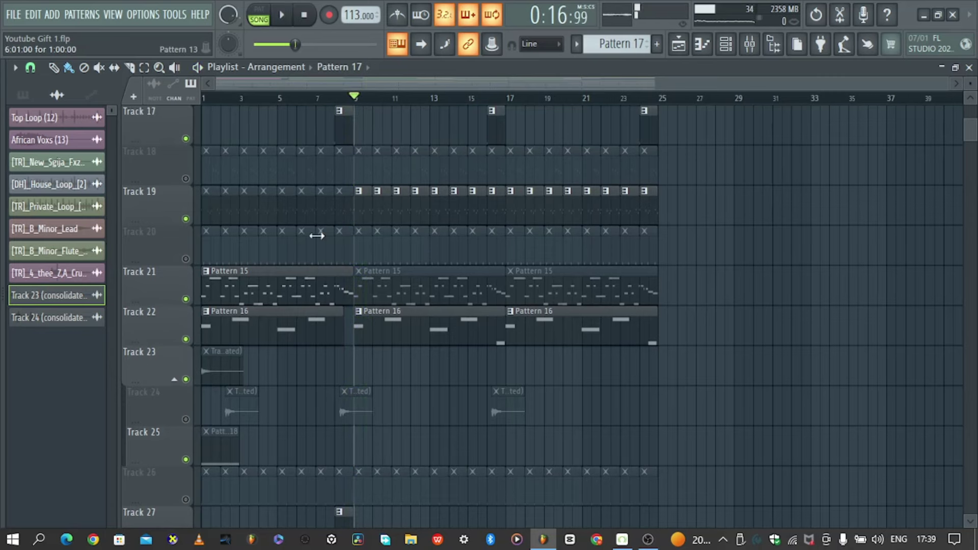
scroll(472, 304, up, 4)
scroll(425, 362, up, 6)
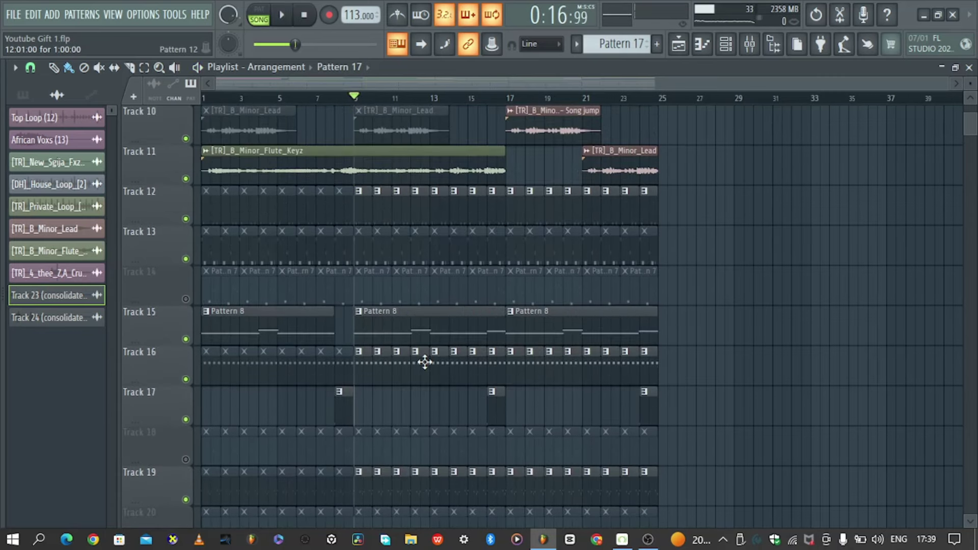
double_click(409, 212)
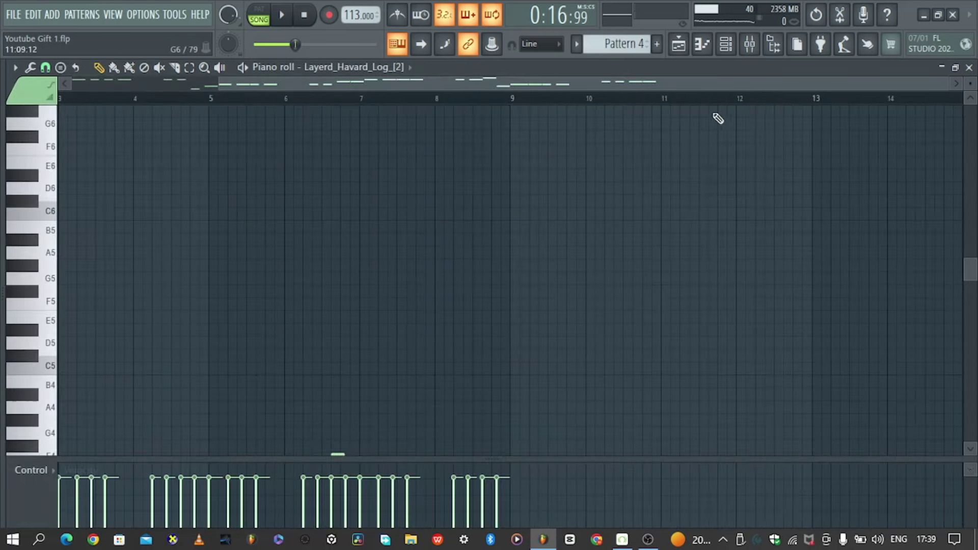
click(726, 43)
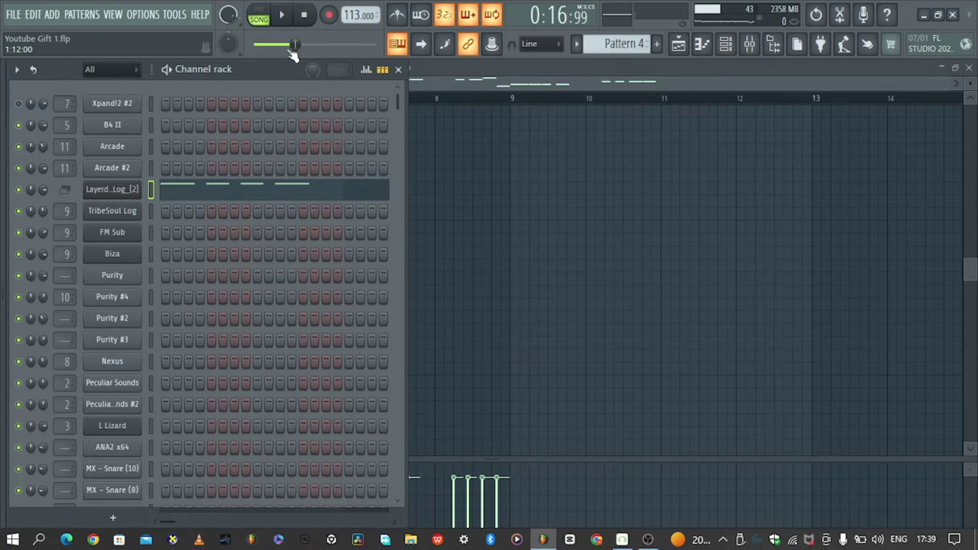
click(259, 11)
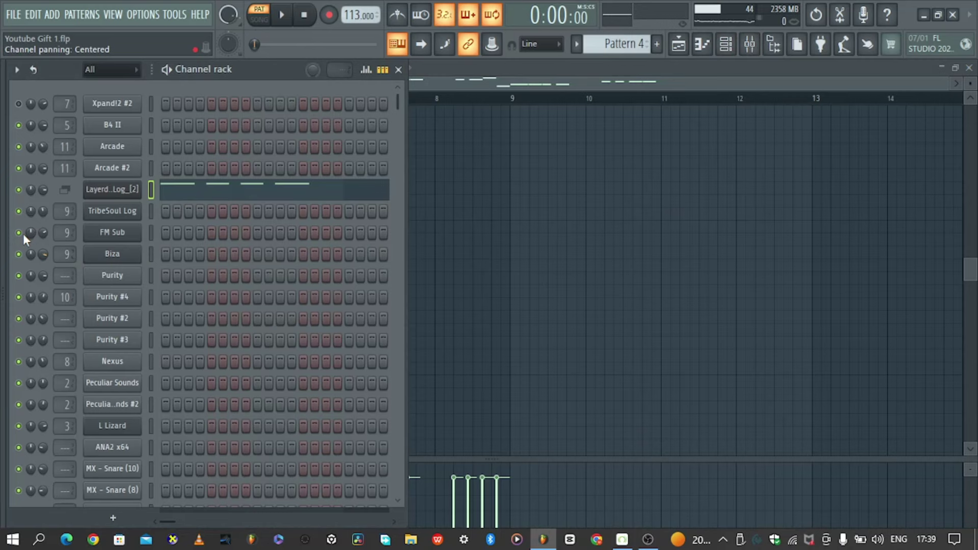
Mute the TribeSoul Log and Biza channels and play the log drum pattern
click(18, 211)
key(space)
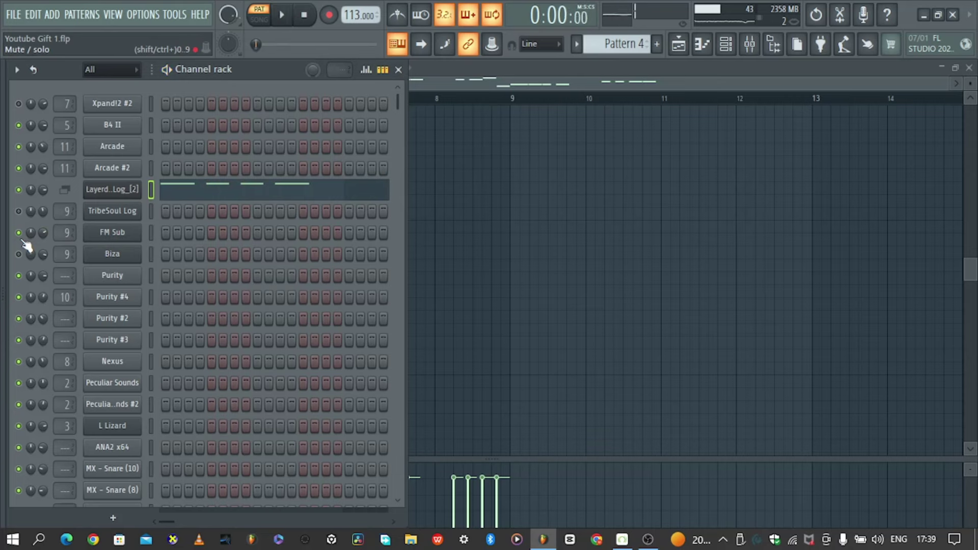
key(space)
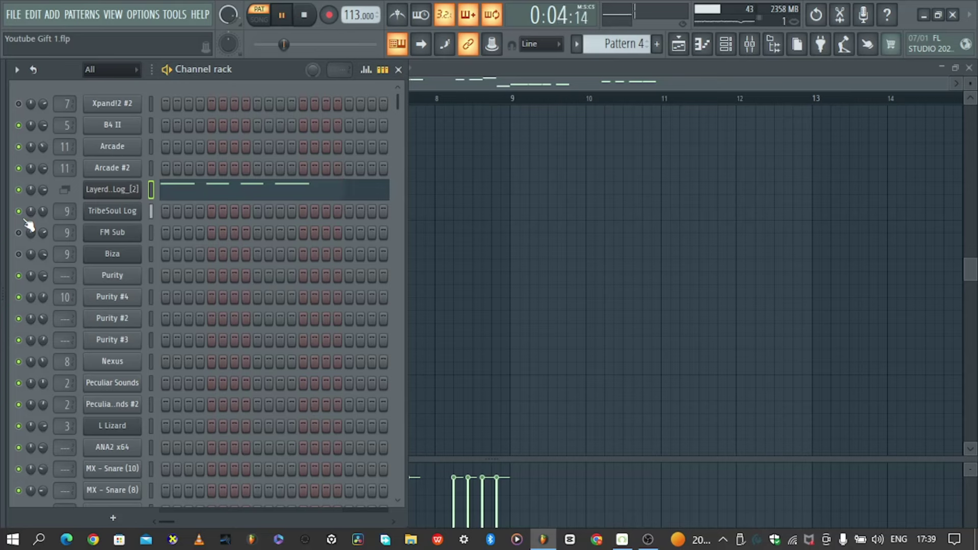
key(space)
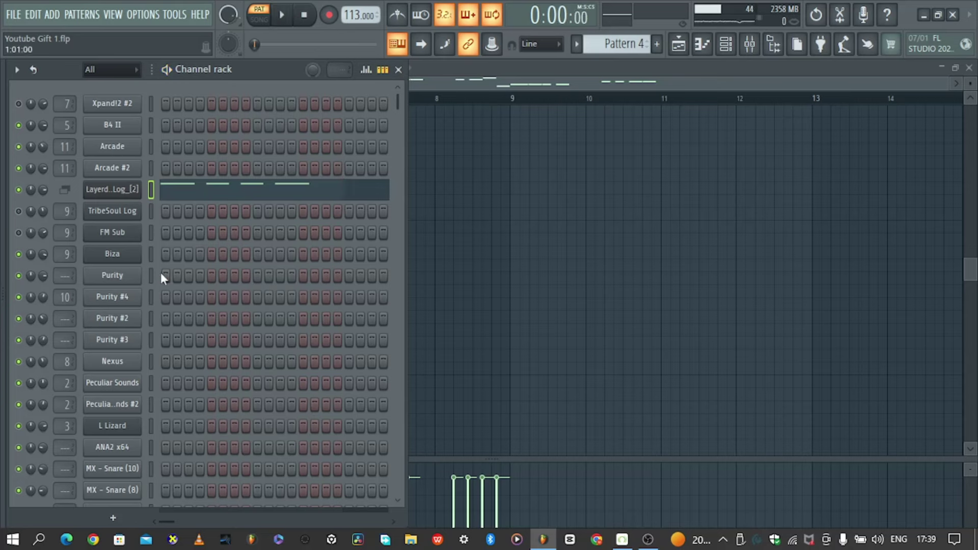
key(space)
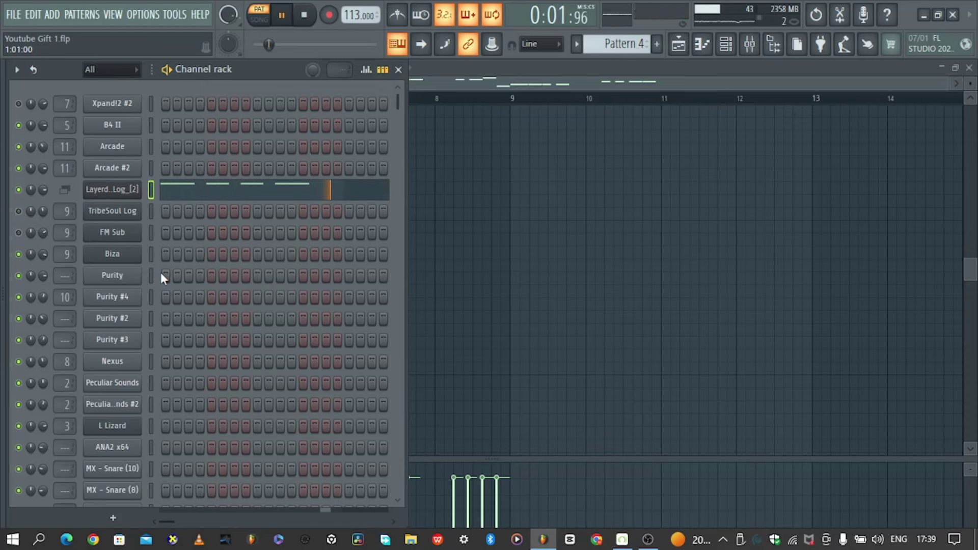
key(space)
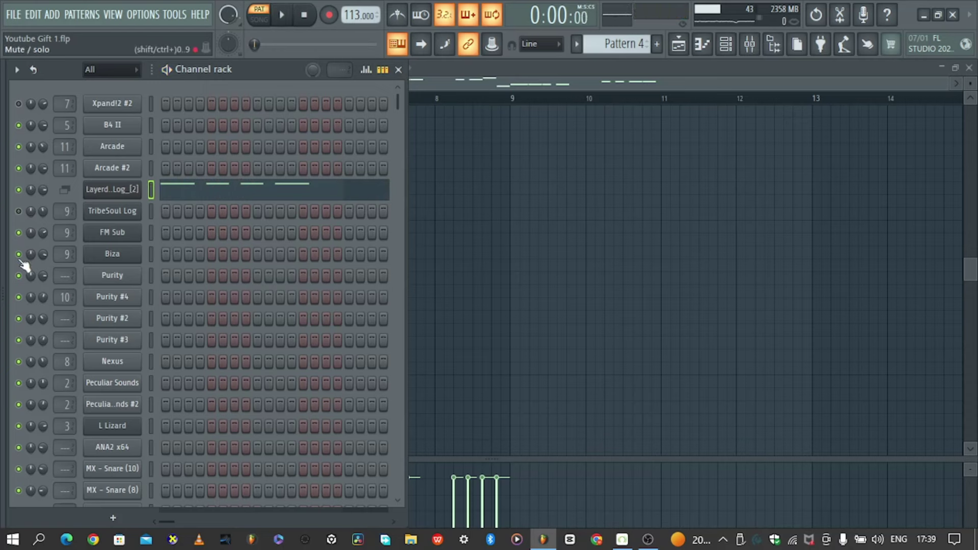
click(19, 255)
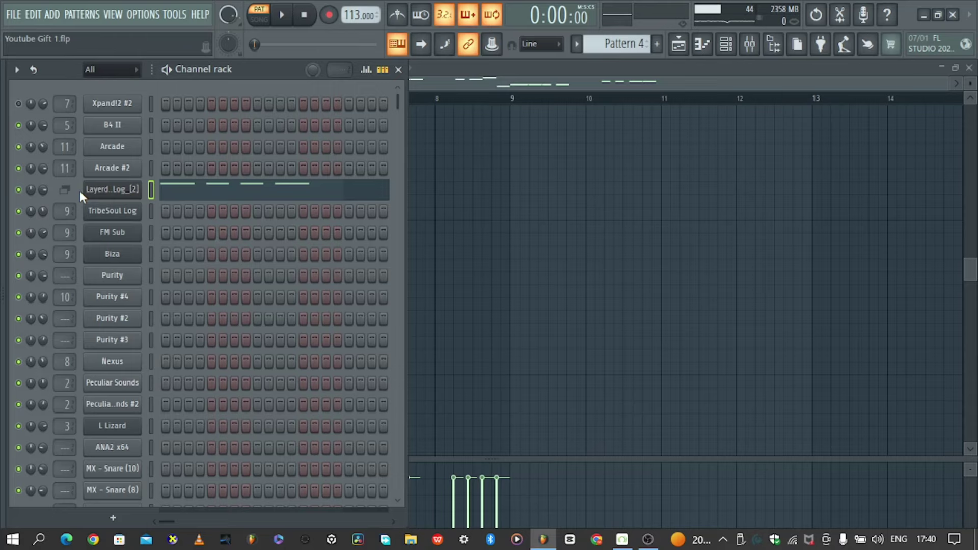
key(space)
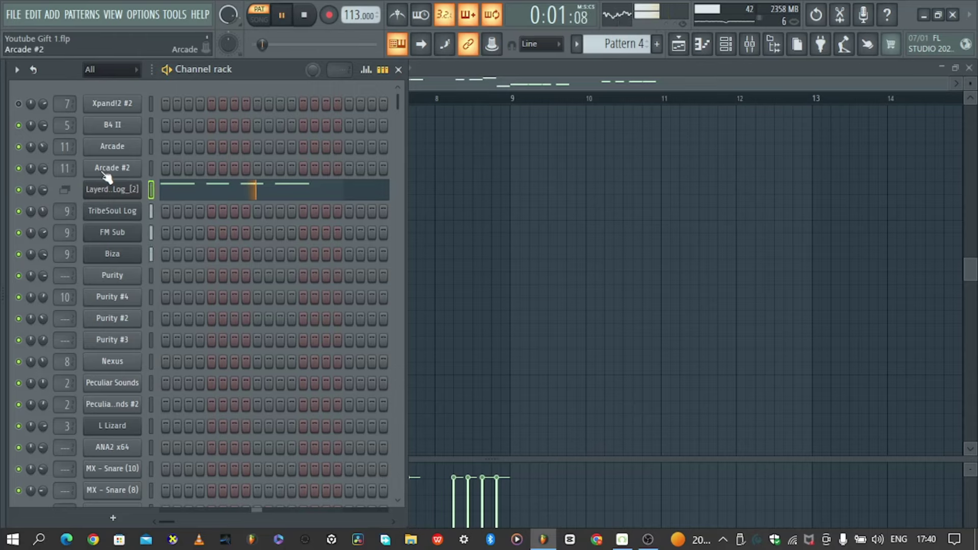
Mute Tracks 6, 11 and 22 in the playlist arrangement
click(678, 43)
scroll(508, 252, up, 4)
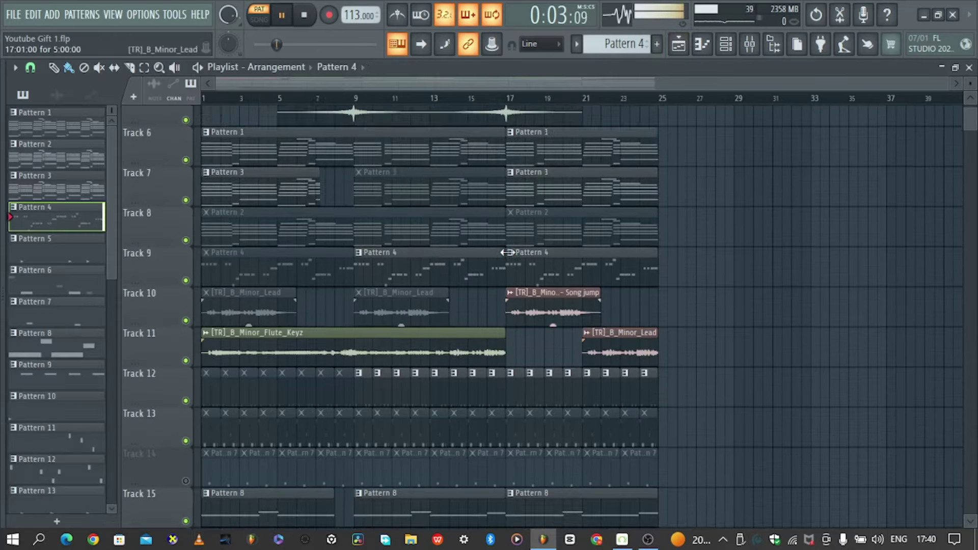
scroll(508, 253, up, 2)
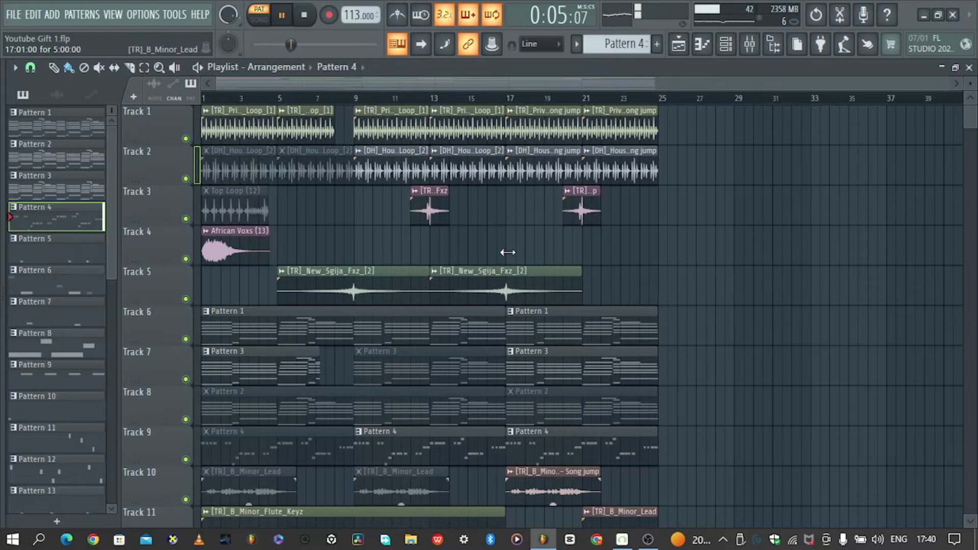
scroll(509, 252, down, 7)
scroll(508, 252, up, 4)
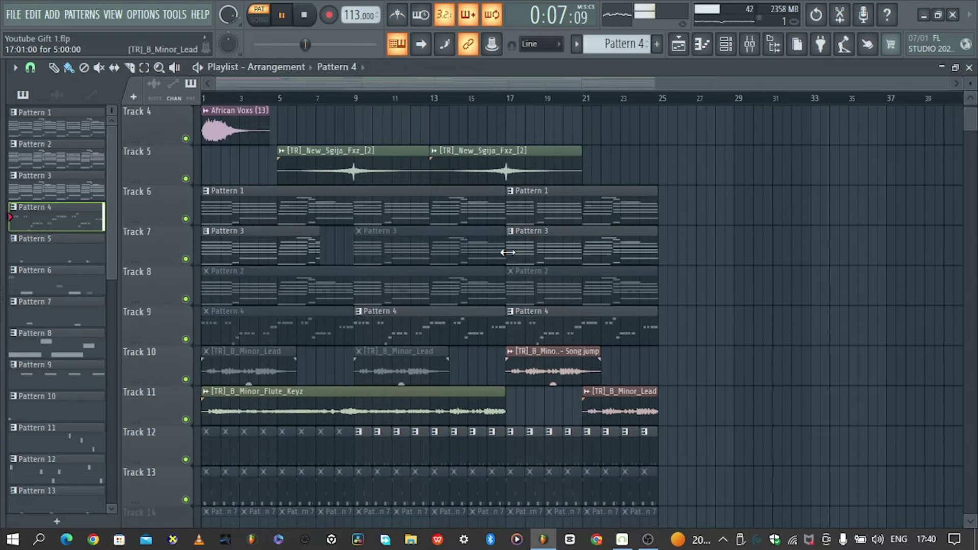
click(186, 219)
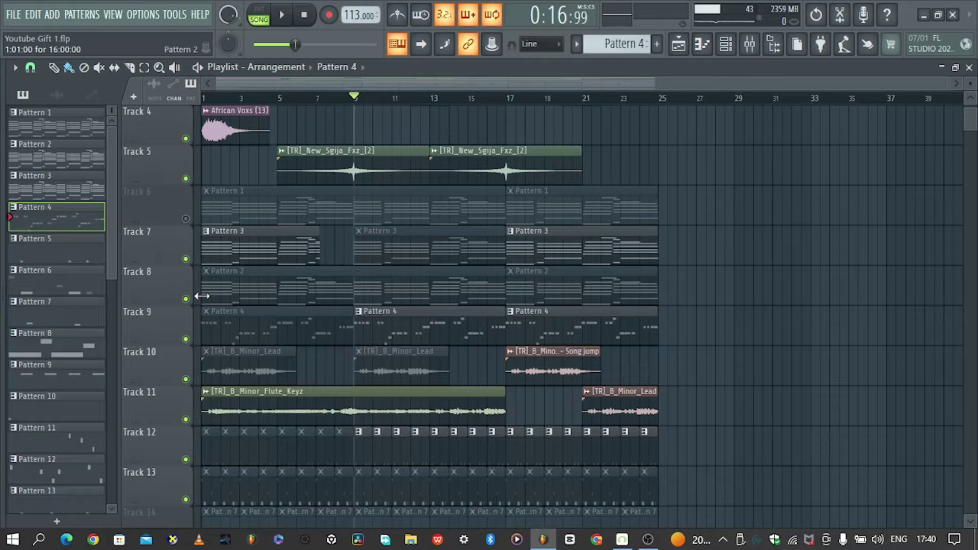
scroll(202, 296, down, 3)
click(186, 300)
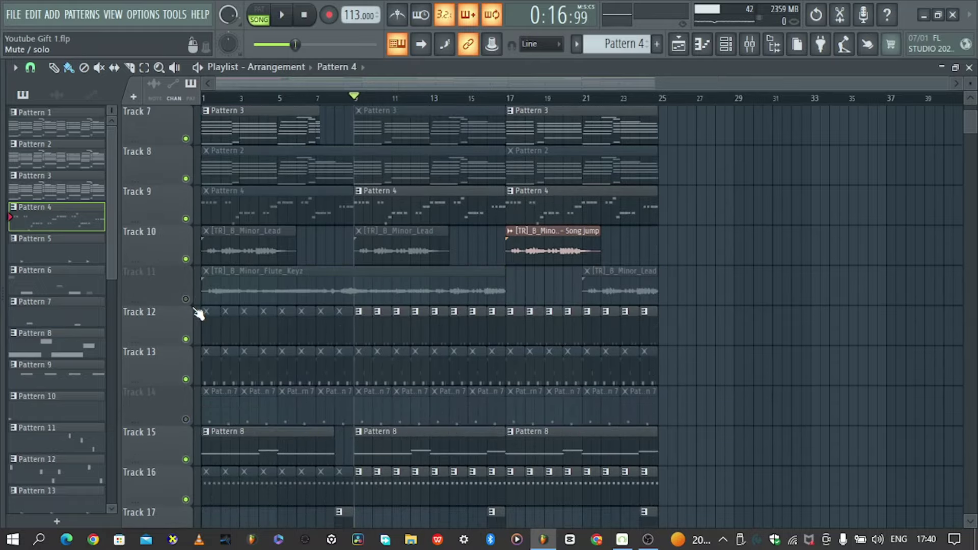
scroll(245, 352, down, 3)
scroll(257, 358, down, 8)
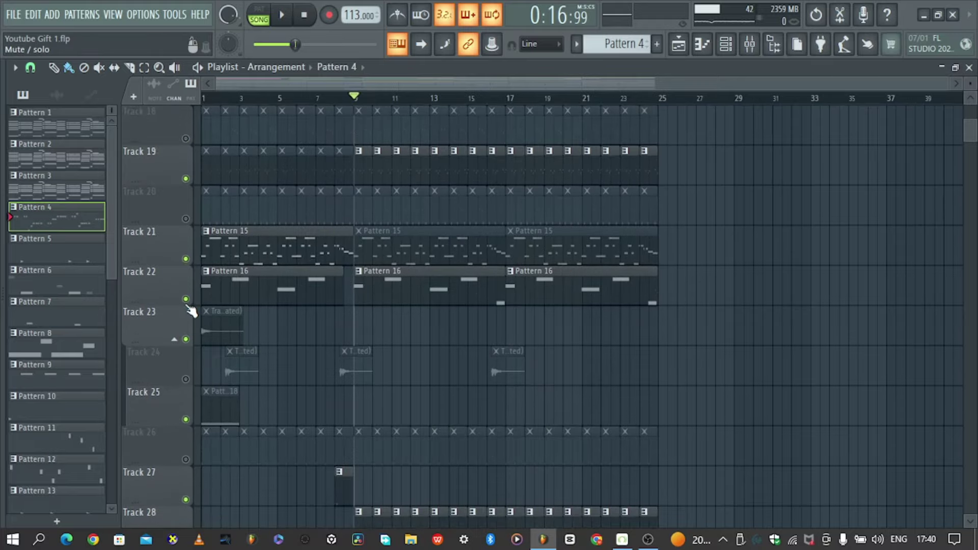
click(186, 300)
Toggle Track 26's mute off and back on, then play the song from bar 9
scroll(290, 372, down, 2)
click(191, 379)
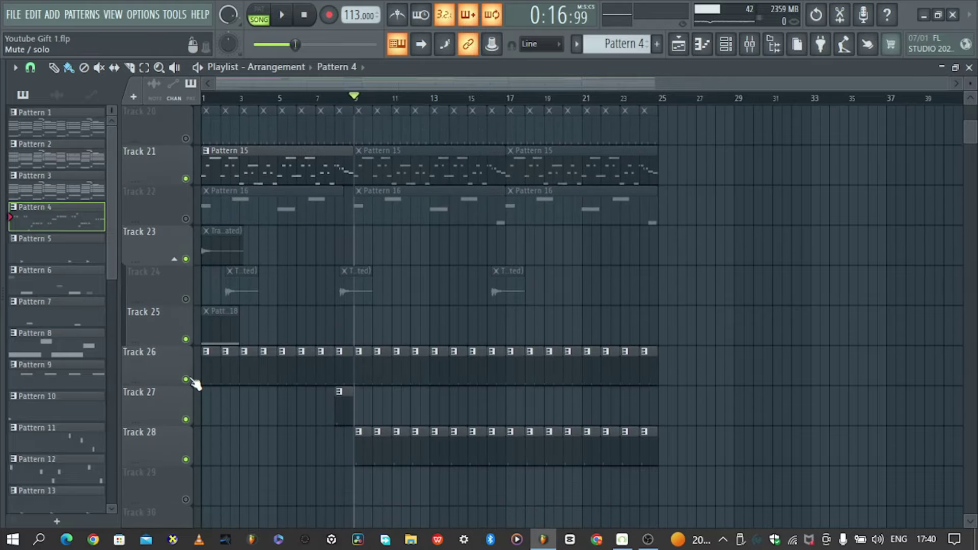
click(192, 379)
key(space)
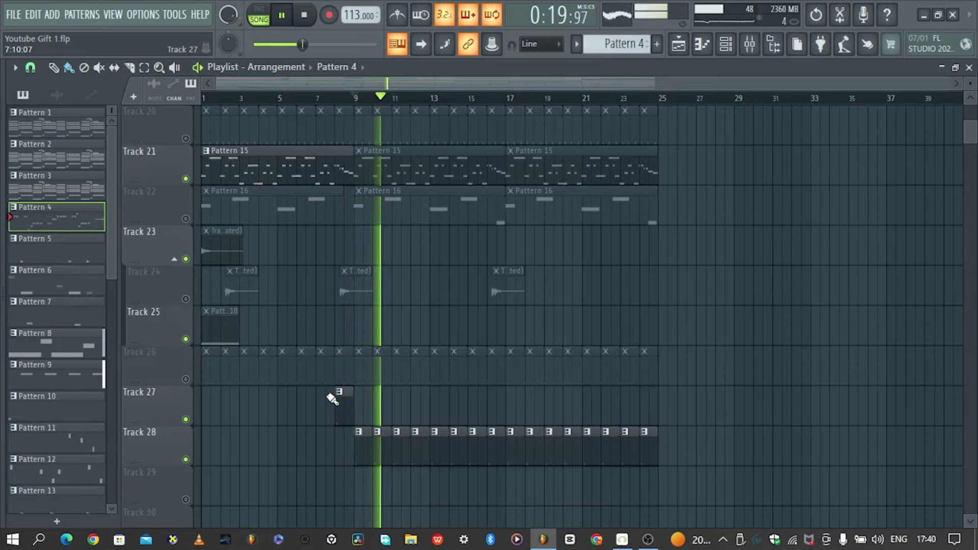
scroll(332, 399, up, 6)
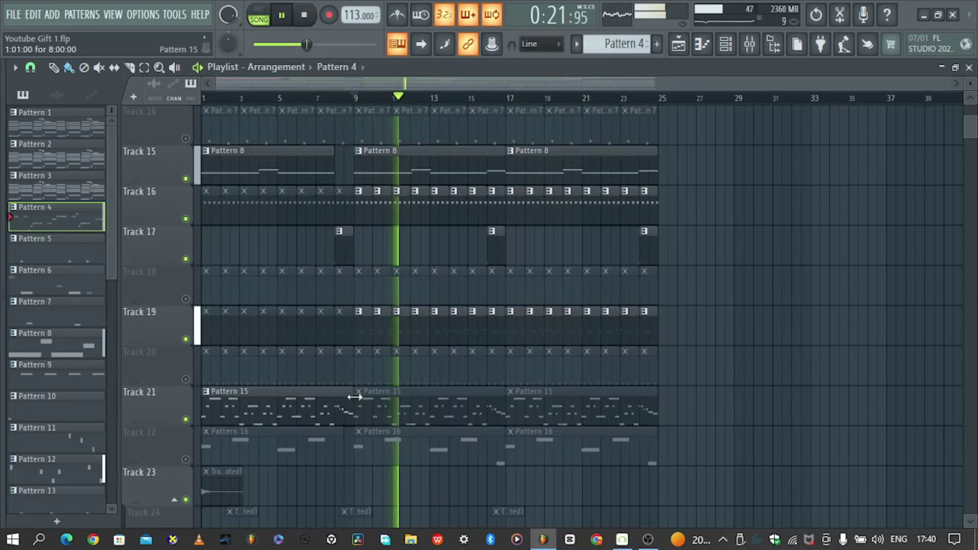
Open Pattern 12 from the Track 19 clip and view its channels in the Channel rack
double_click(428, 336)
click(726, 45)
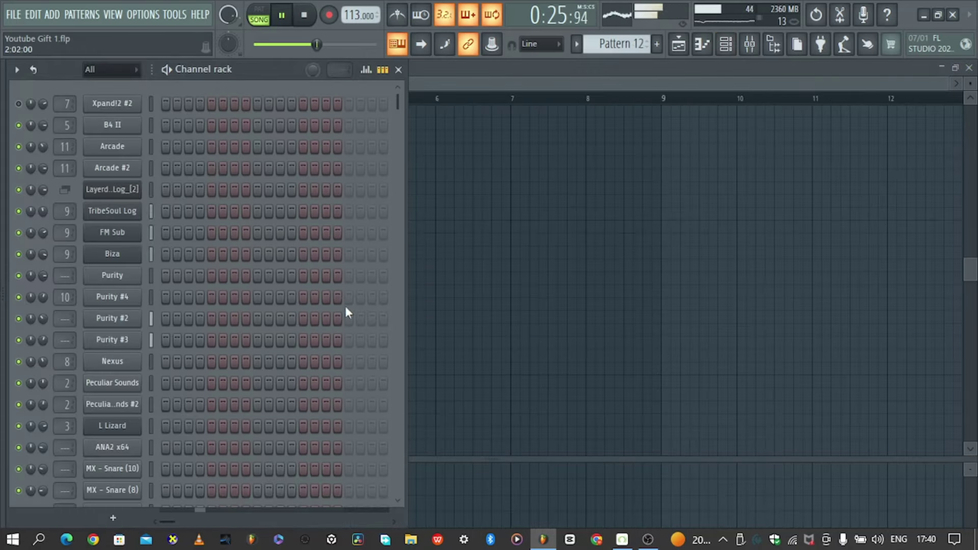
scroll(341, 307, down, 5)
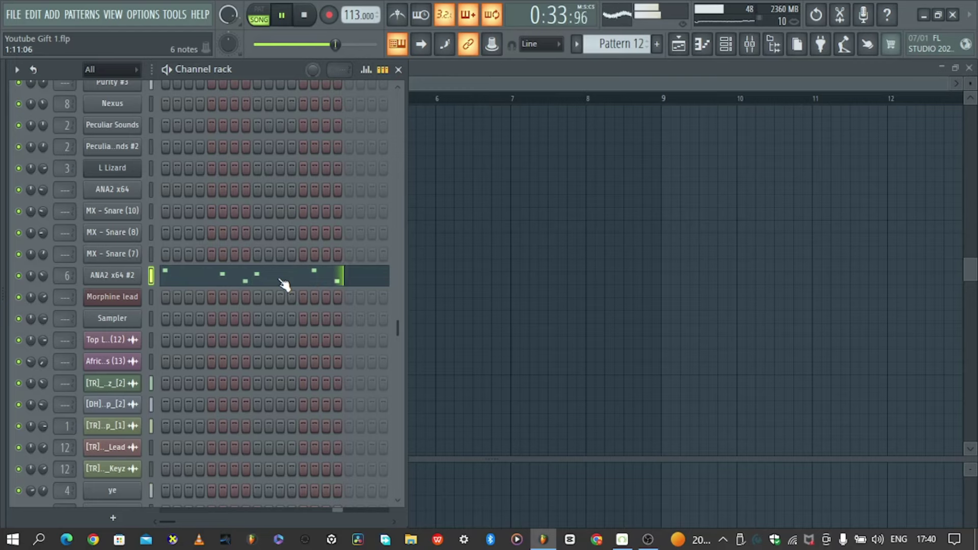
key(space)
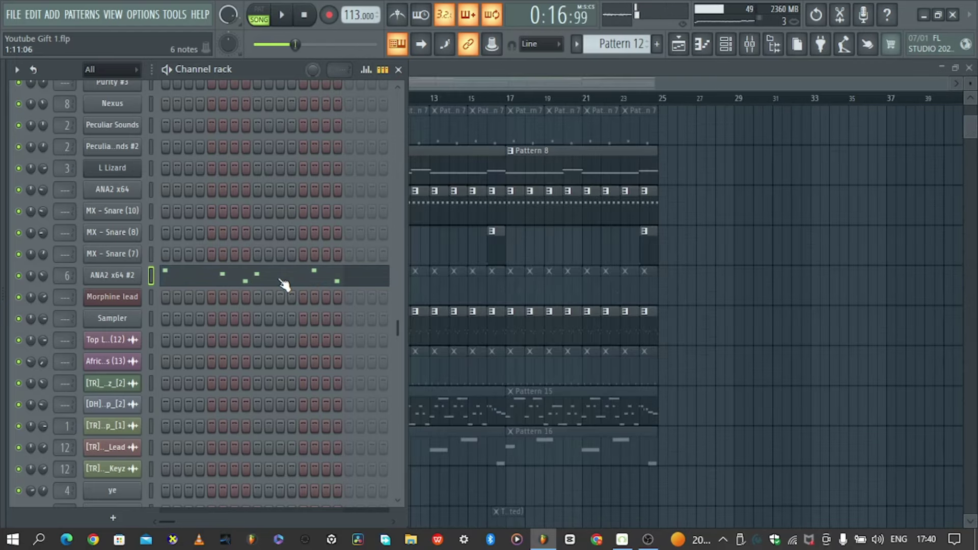
Open ANA2 x64 #2 in the piano roll, zoom the first bars, and play its six notes around C6
click(283, 285)
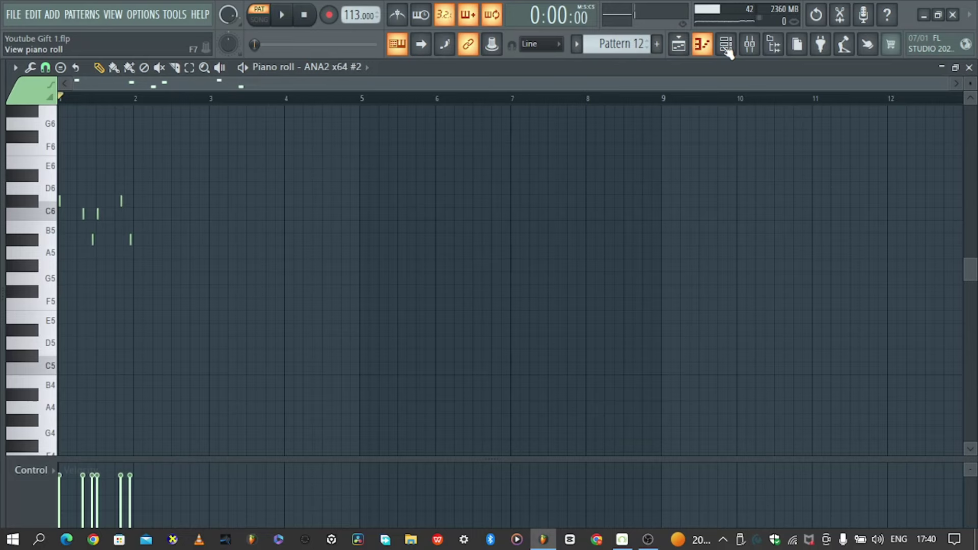
scroll(423, 101, up, 5)
drag(387, 90, 194, 89)
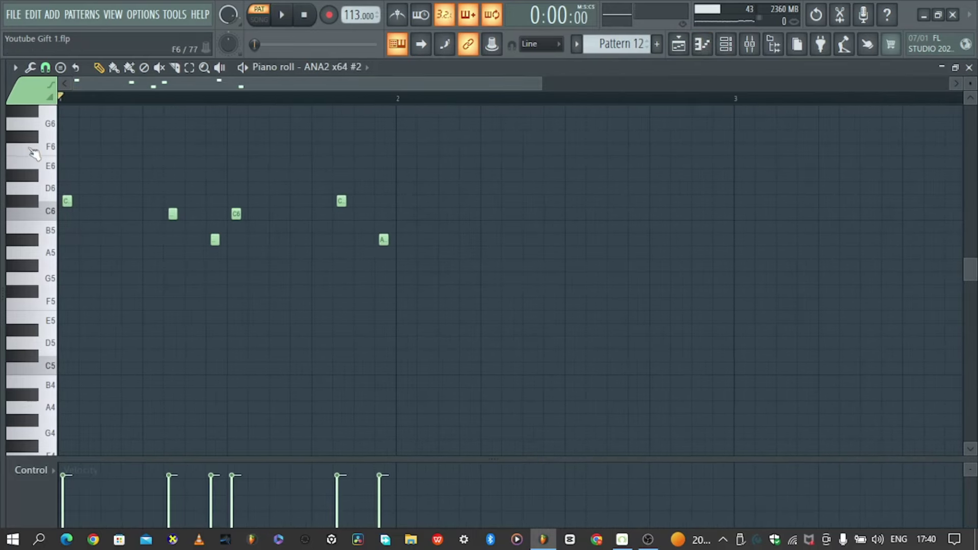
key(space)
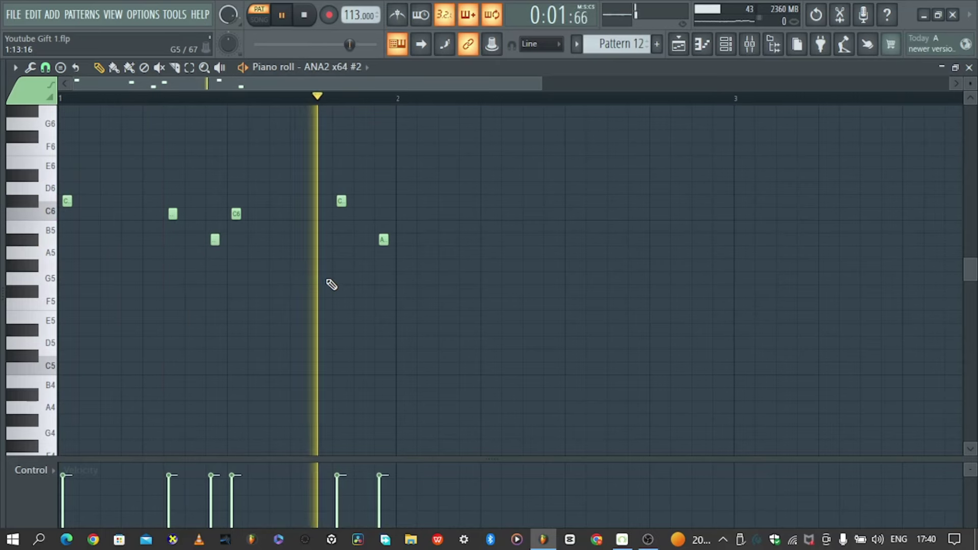
Stop playback in the playlist and toggle Track 18's mute on and off
click(679, 45)
key(space)
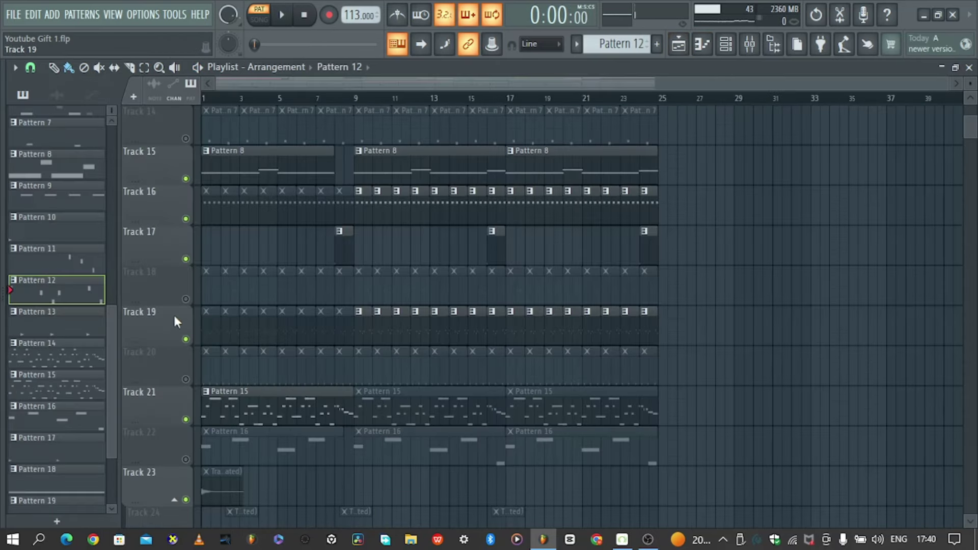
click(185, 300)
click(185, 299)
Unmute Tracks 11 and 6
scroll(223, 382, up, 4)
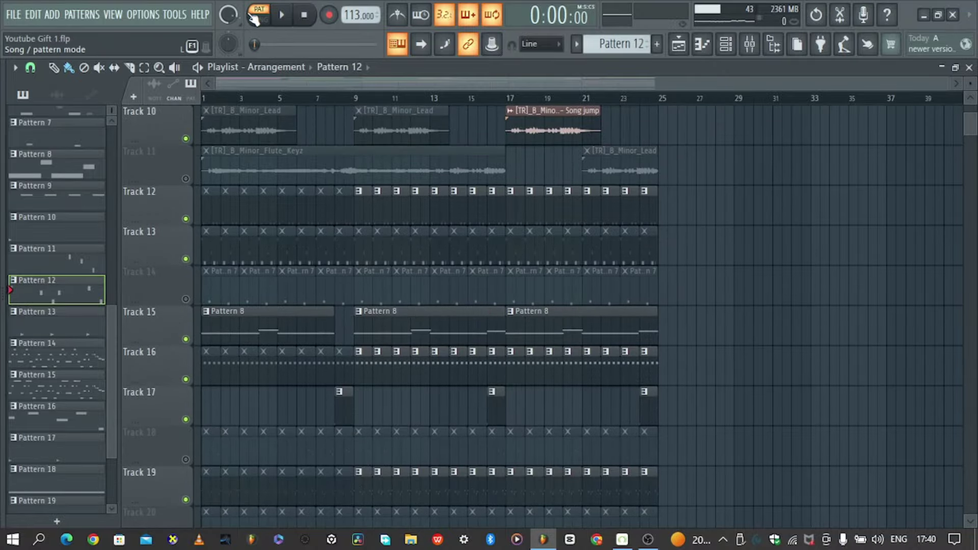
click(185, 179)
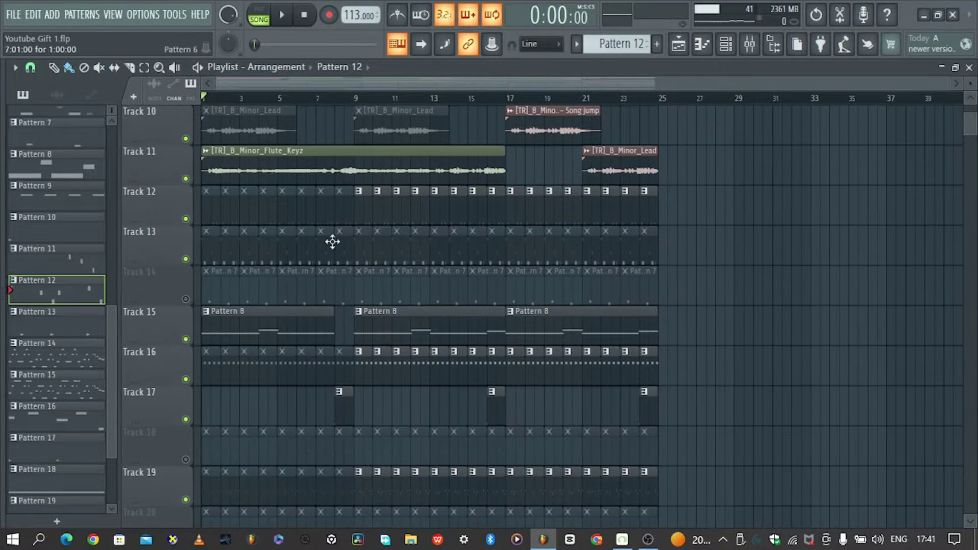
scroll(434, 322, up, 3)
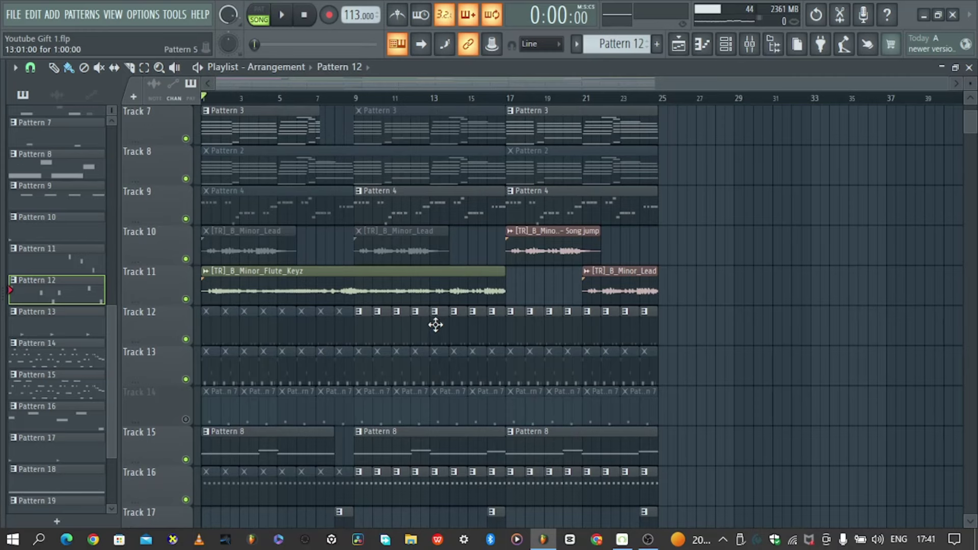
scroll(436, 325, up, 3)
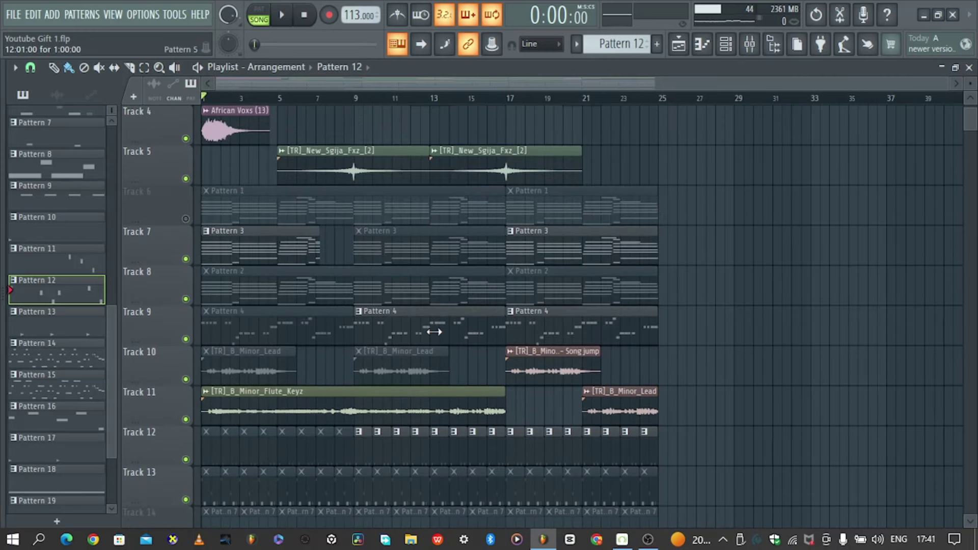
click(186, 220)
Unmute Track 22 so its Pattern 16 clips play again
scroll(312, 364, up, 3)
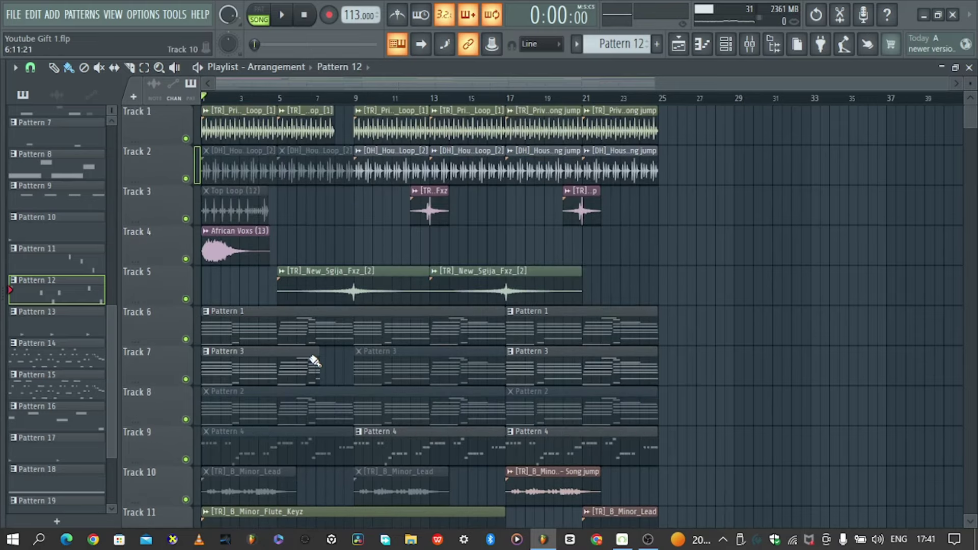
scroll(315, 361, down, 3)
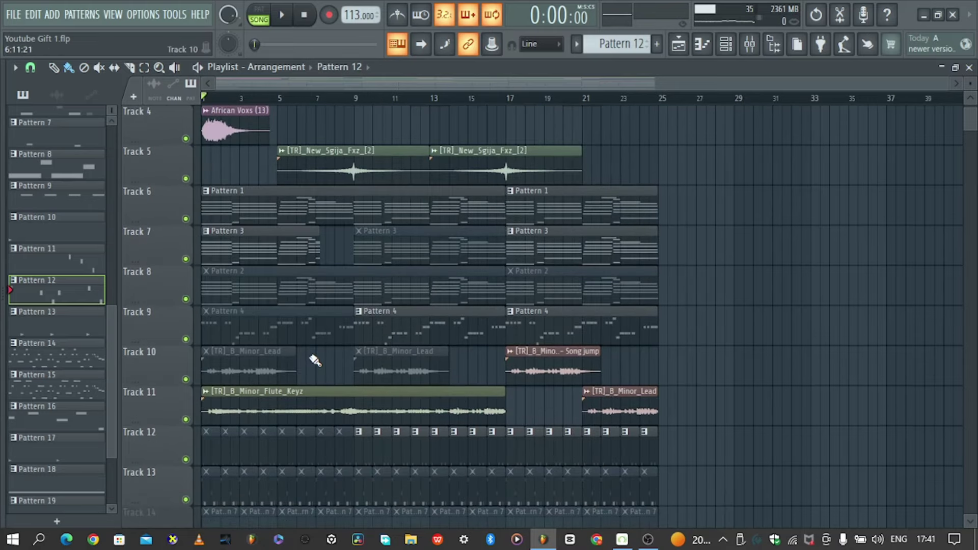
scroll(360, 404, down, 4)
scroll(349, 411, down, 3)
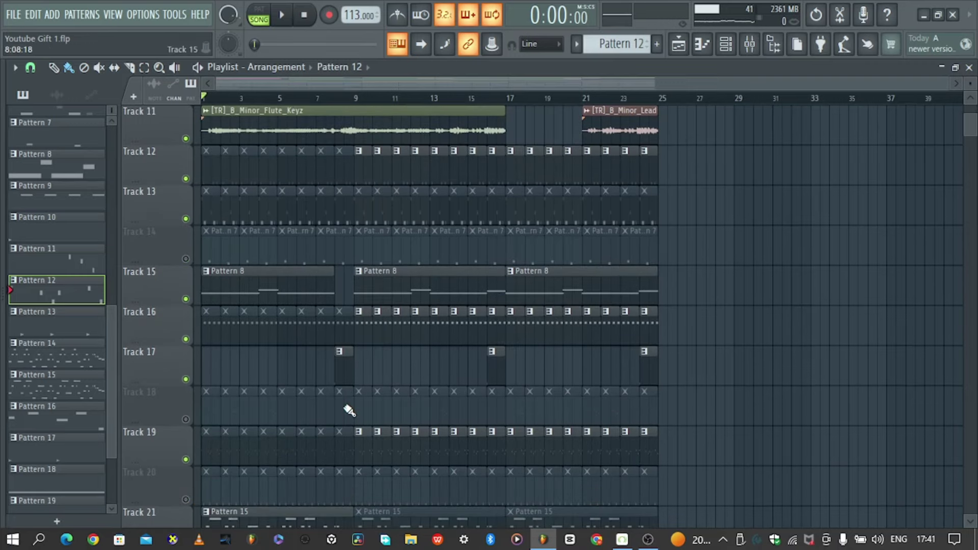
scroll(303, 424, down, 3)
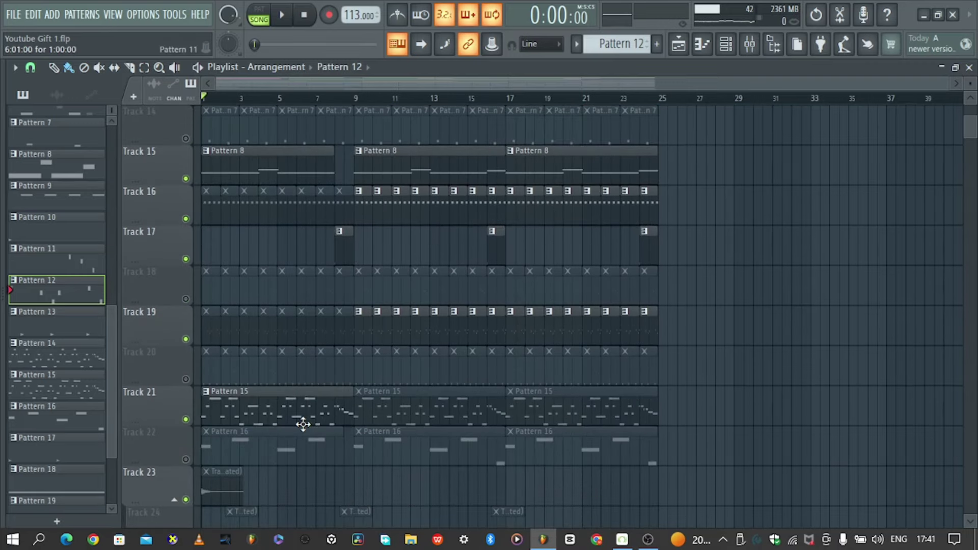
scroll(303, 424, down, 3)
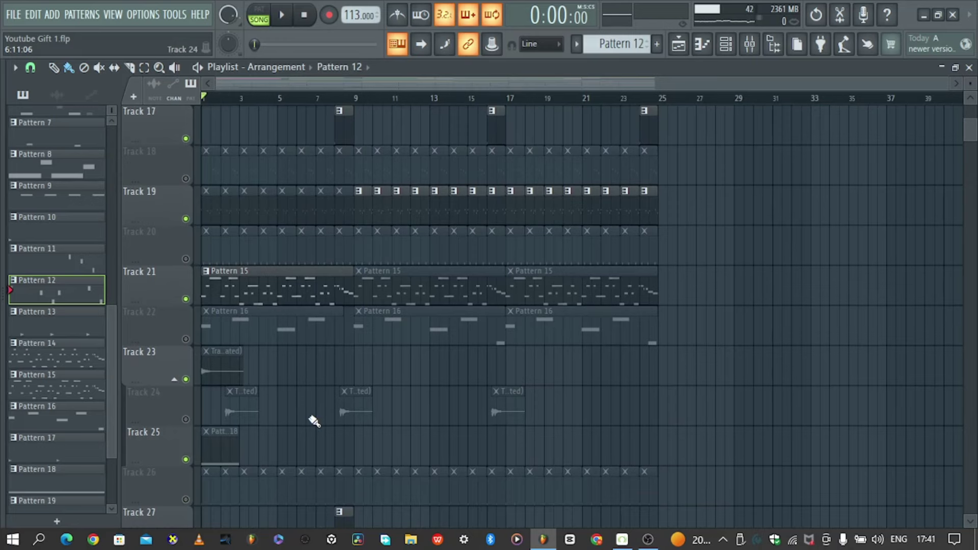
scroll(314, 421, down, 1)
click(186, 299)
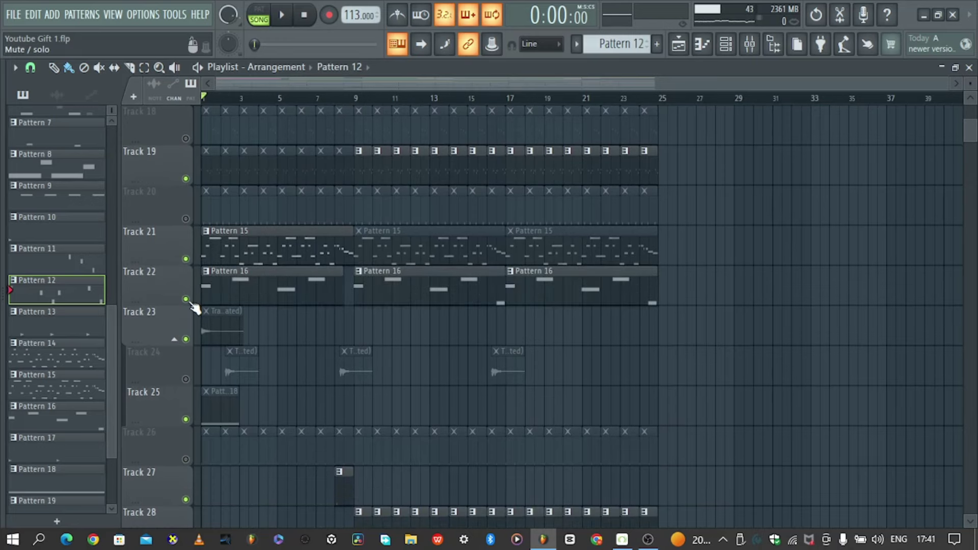
scroll(358, 422, down, 3)
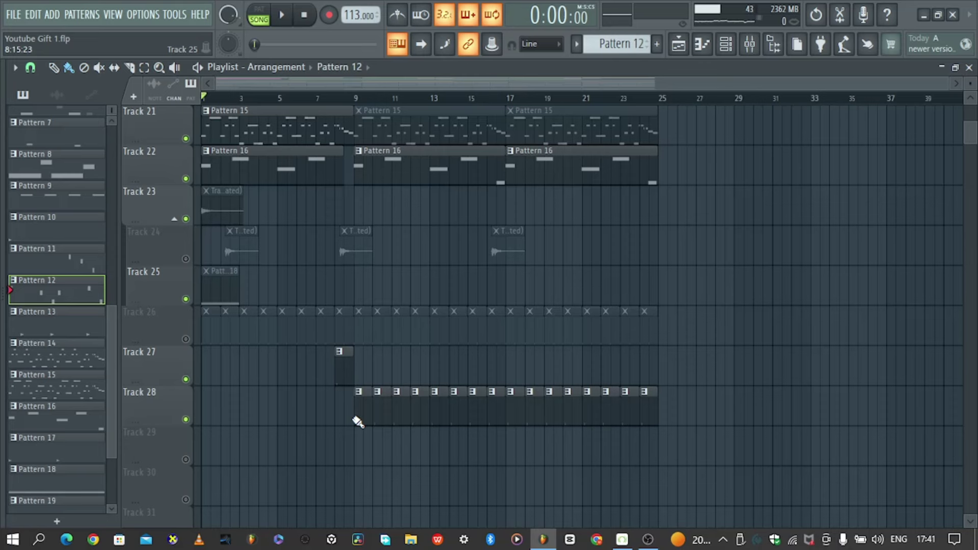